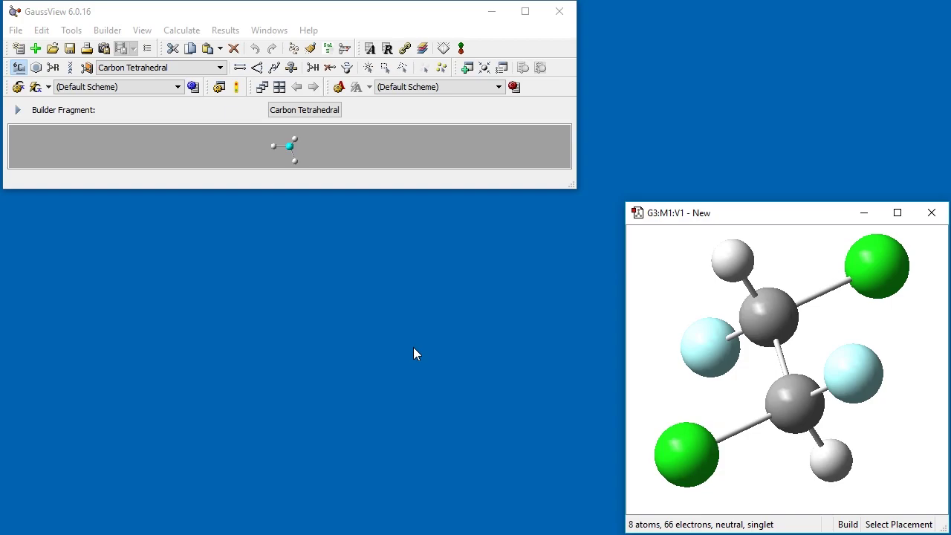
Start a Gaussian Calculation Setup with Energy as the job type and view its Hartree-Fock 3-21G method defaults
{"action": "left_click", "coordinate": [178, 31]}
{"action": "left_click", "coordinate": [187, 49]}
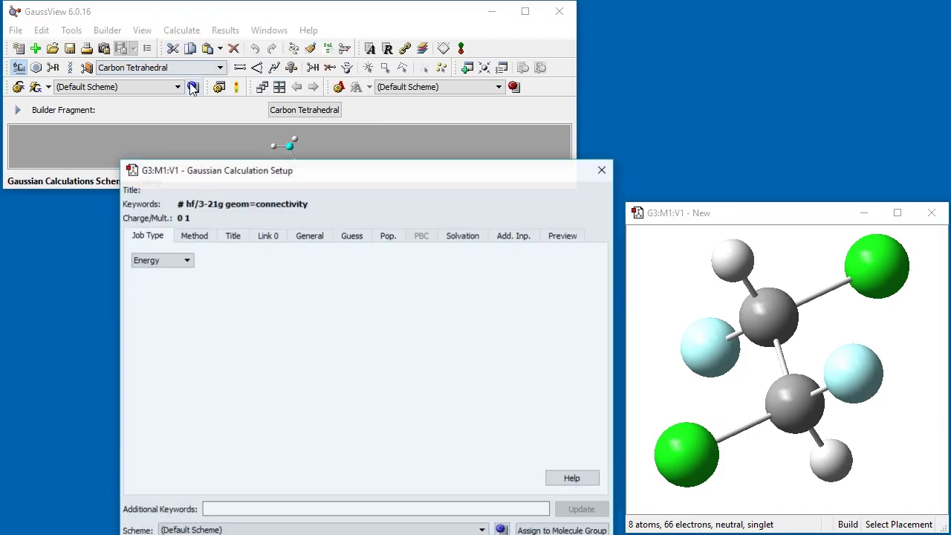
{"action": "left_click_drag", "start_coordinate": [213, 170], "coordinate": [201, 107]}
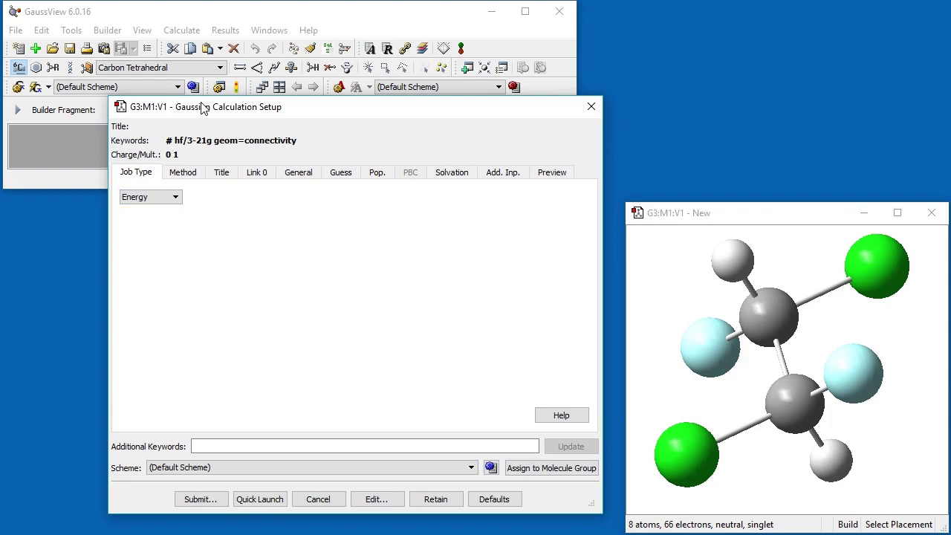
{"action": "left_click", "coordinate": [175, 196]}
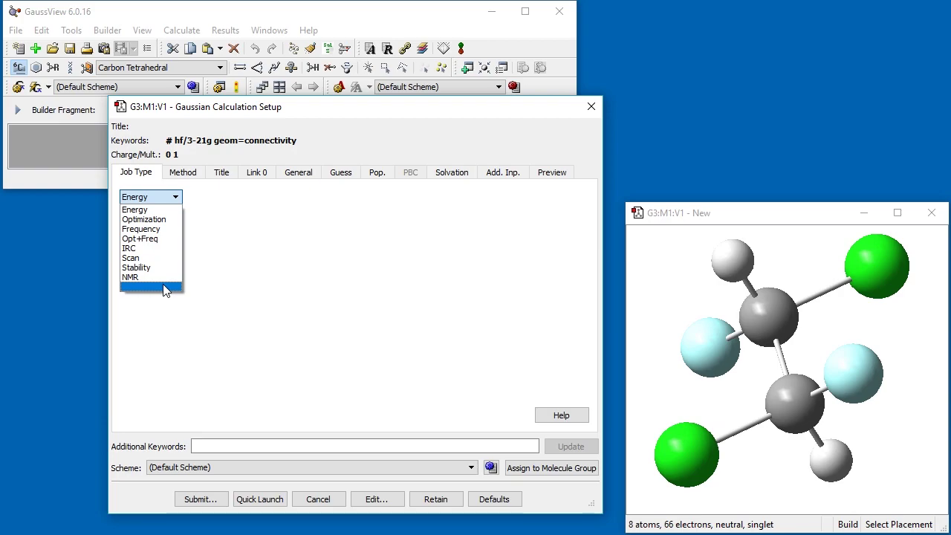
{"action": "left_click", "coordinate": [152, 210]}
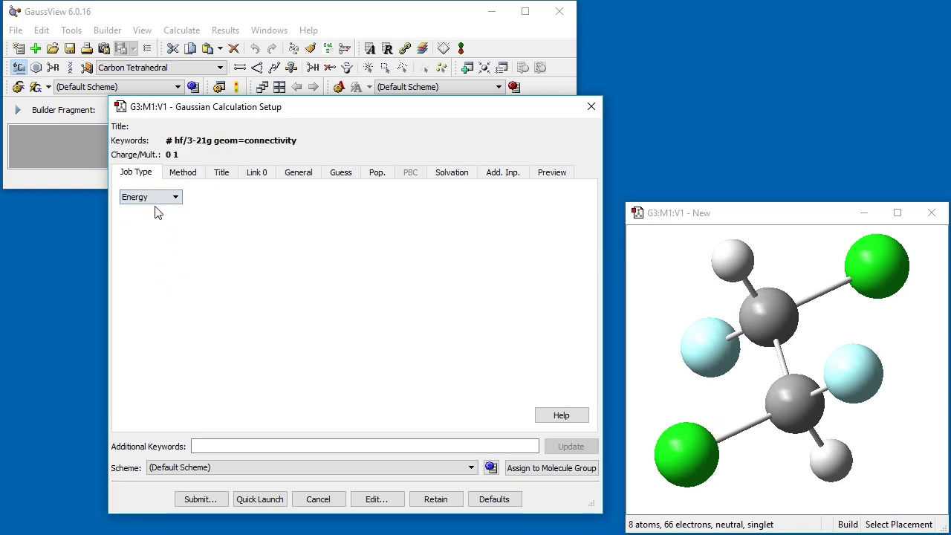
{"action": "left_click", "coordinate": [184, 177]}
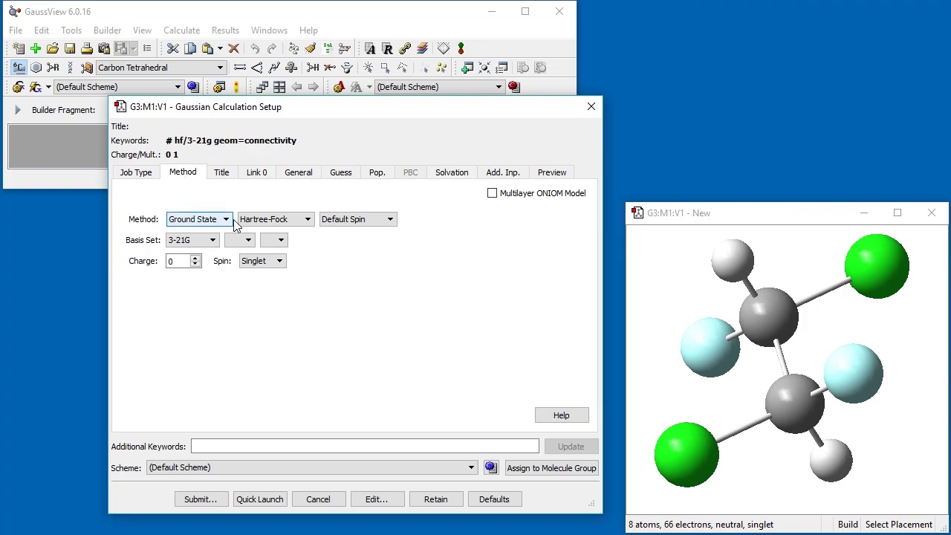
Set the calculation method to DFT with the B3LYP functional
{"action": "left_click", "coordinate": [271, 219]}
{"action": "left_click", "coordinate": [260, 261]}
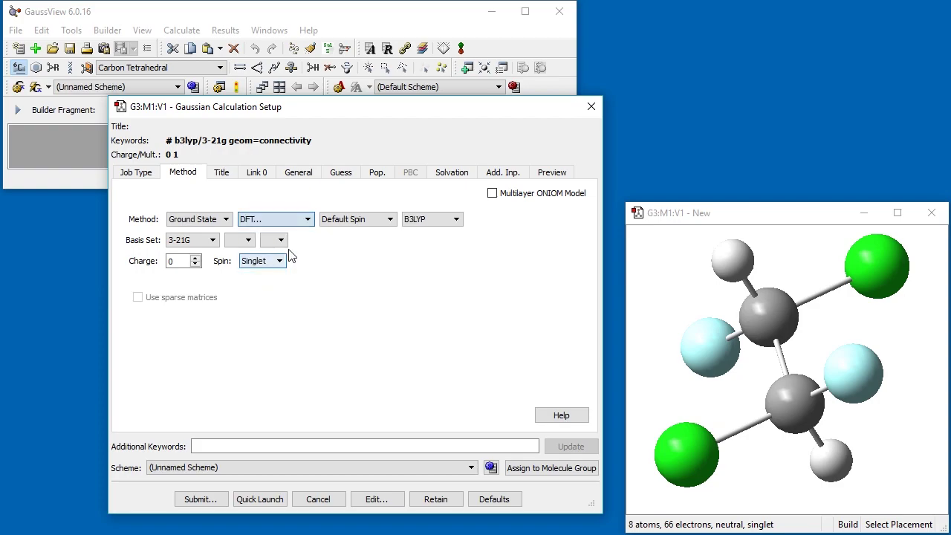
{"action": "left_click", "coordinate": [431, 219]}
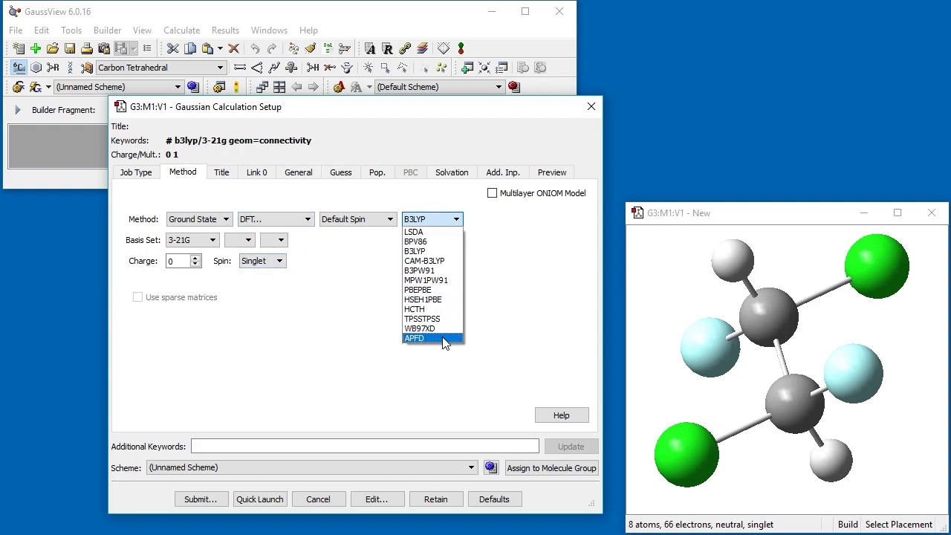
{"action": "left_click", "coordinate": [429, 252]}
Set the basis set to 6-311+G(2d,p) with + diffuse, 2d and p polarization functions
{"action": "left_click", "coordinate": [212, 240]}
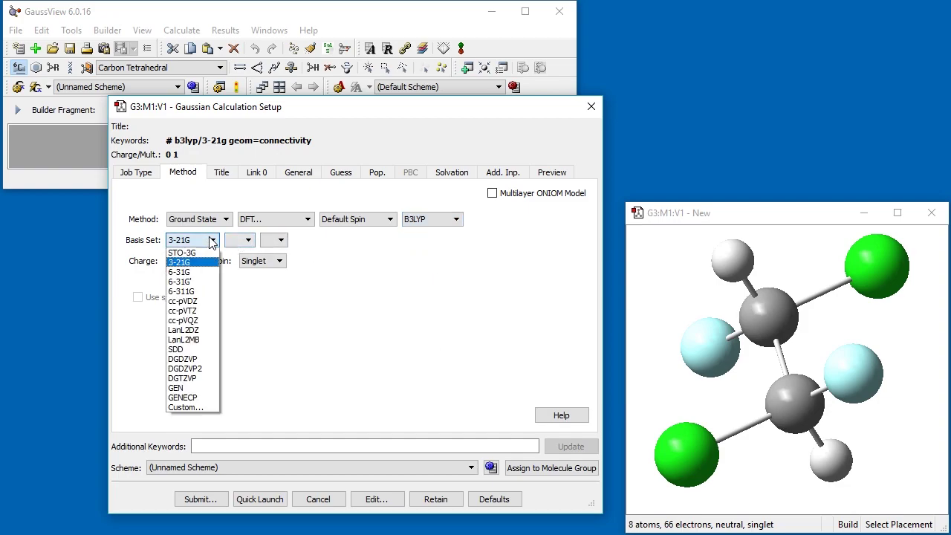
{"action": "left_click", "coordinate": [198, 292]}
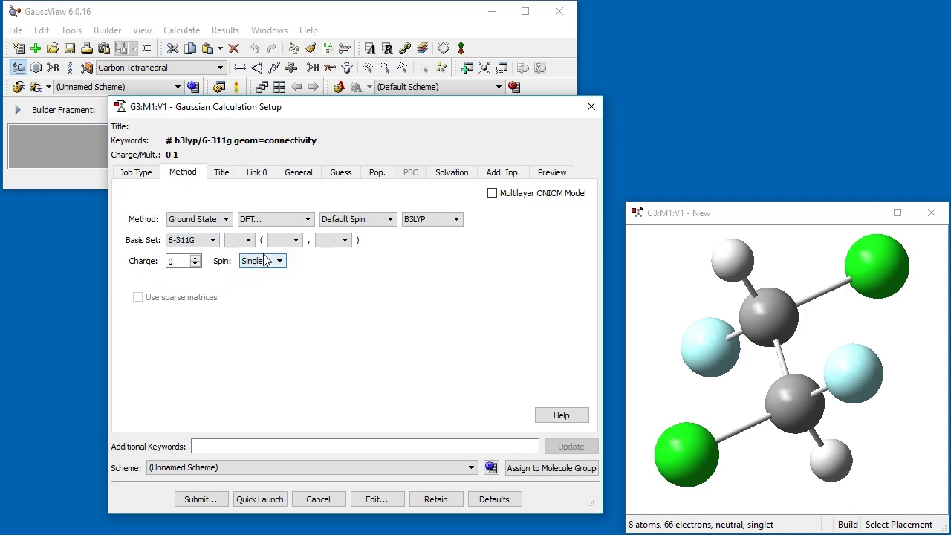
{"action": "left_click", "coordinate": [290, 242]}
{"action": "left_click", "coordinate": [284, 272]}
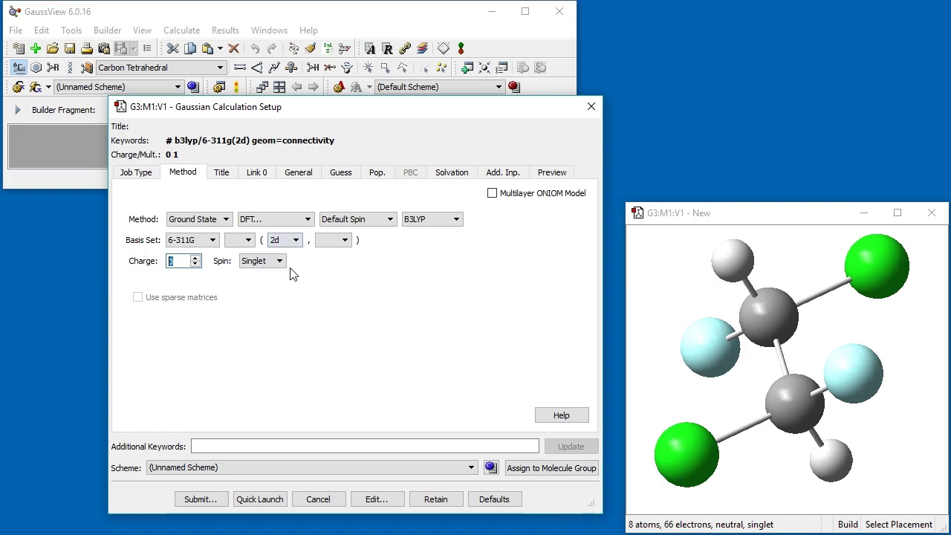
{"action": "left_click", "coordinate": [333, 240]}
{"action": "left_click", "coordinate": [329, 265]}
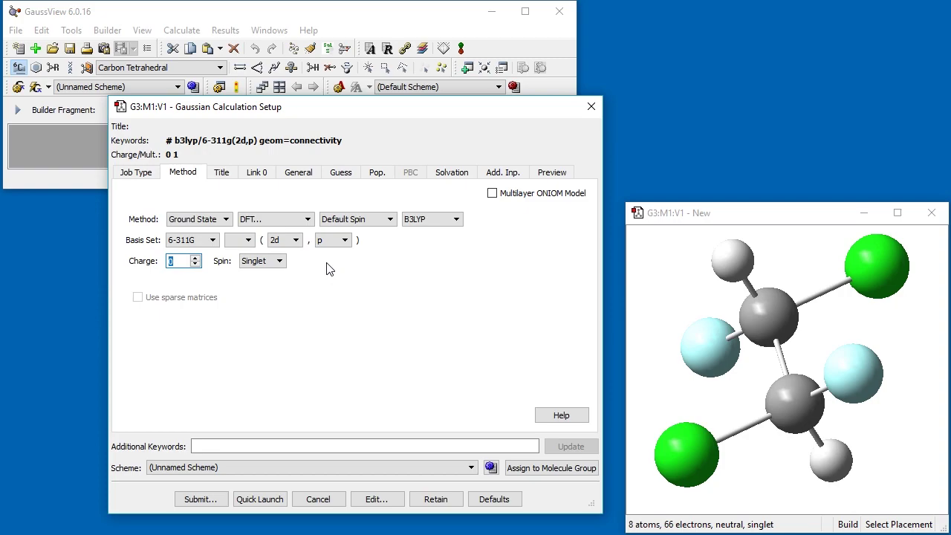
{"action": "left_click", "coordinate": [248, 240]}
{"action": "left_click", "coordinate": [241, 264]}
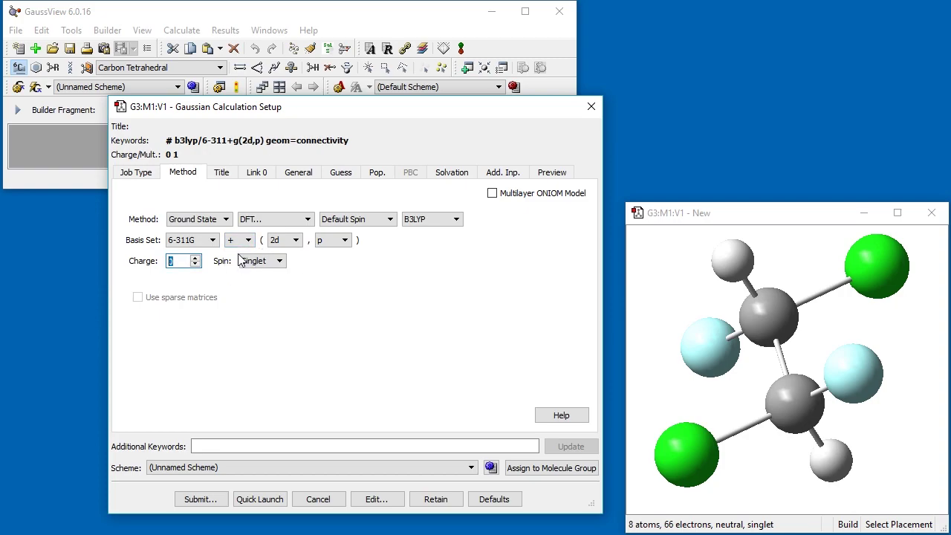
Title the job 'single point energy calculation', save it as single point.gjf, and submit it to Gaussian
{"action": "left_click", "coordinate": [220, 173]}
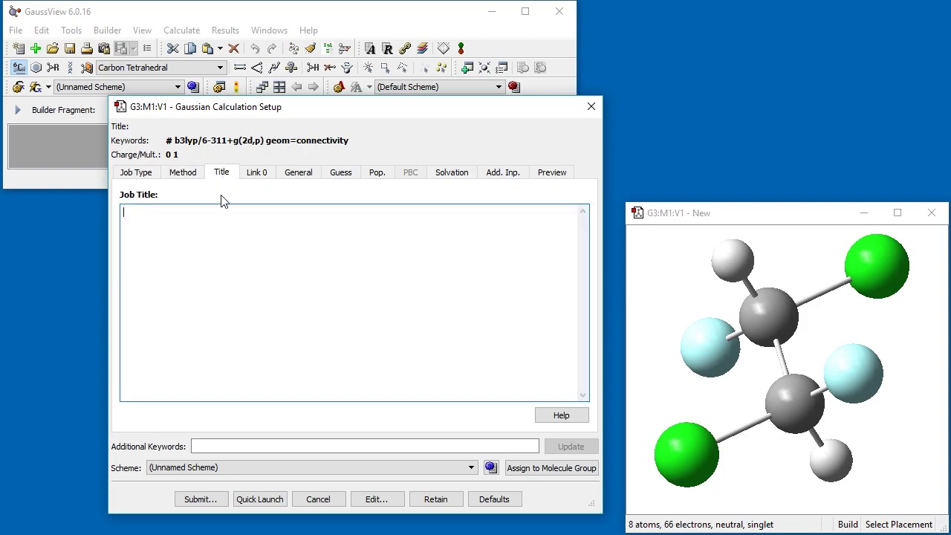
{"action": "type", "text": "single point energy calculation"}
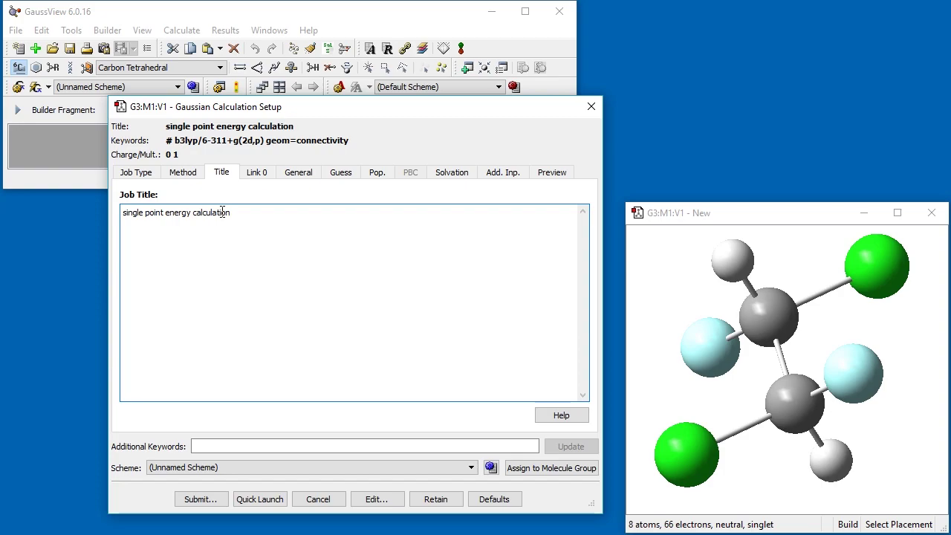
{"action": "left_click", "coordinate": [201, 499]}
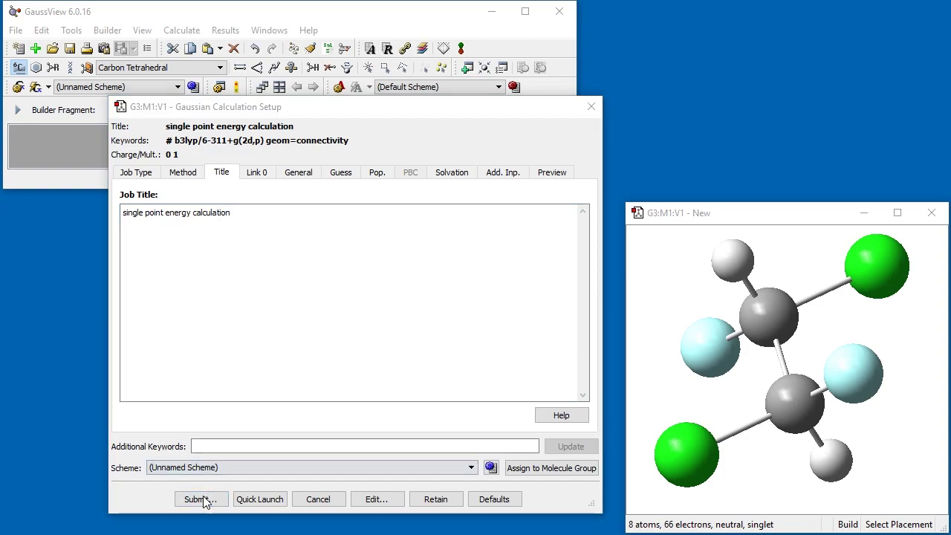
{"action": "left_click", "coordinate": [389, 334]}
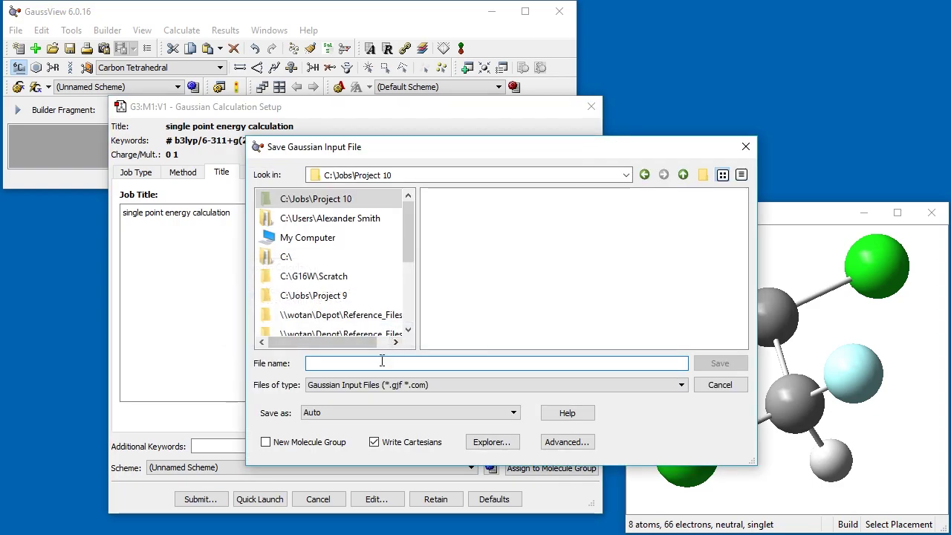
{"action": "type", "text": "single point"}
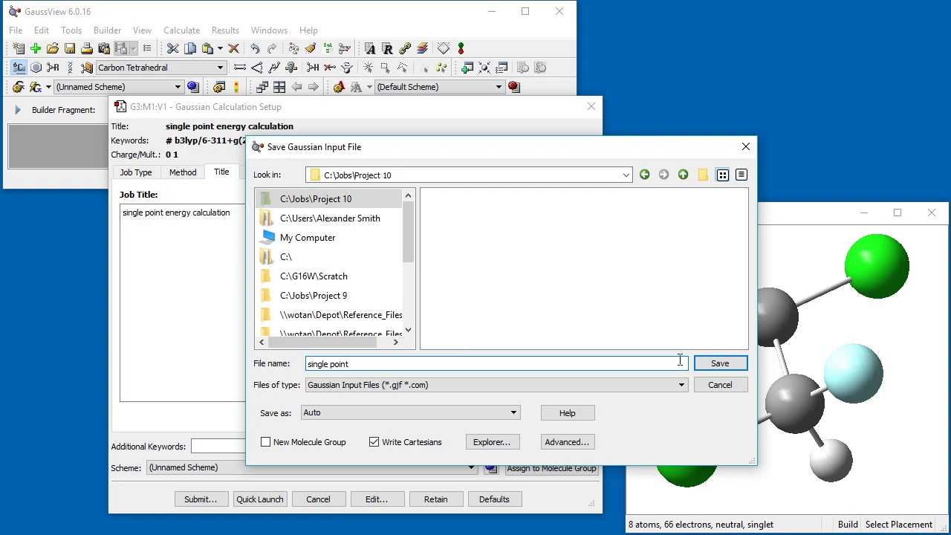
{"action": "left_click", "coordinate": [715, 363]}
{"action": "left_click", "coordinate": [583, 411]}
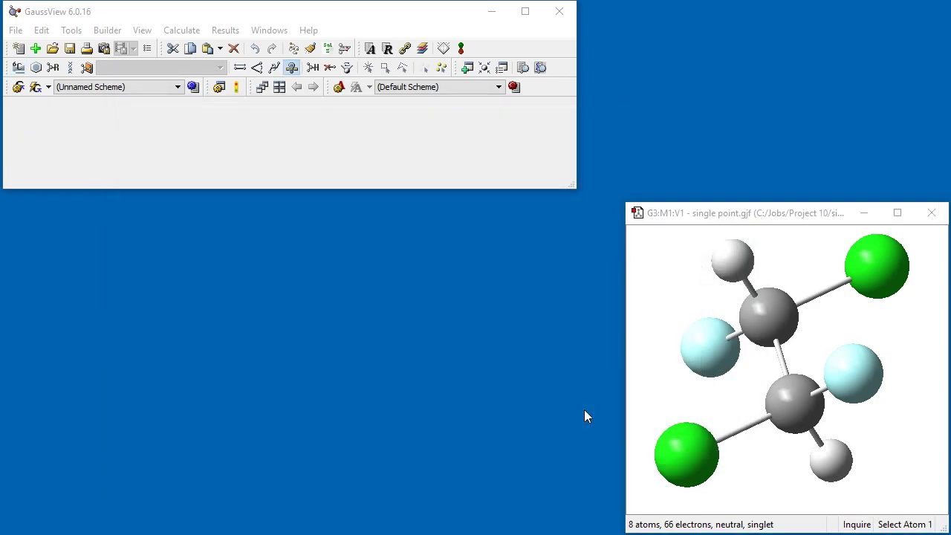
Monitor the single point job in Current Jobs and close the Gaussian window once it finishes
{"action": "left_click", "coordinate": [181, 29]}
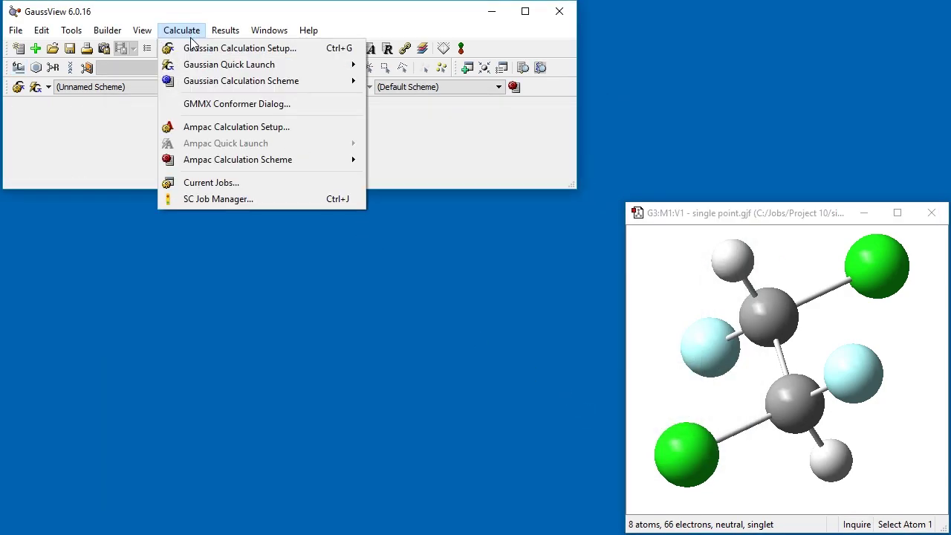
{"action": "left_click", "coordinate": [221, 181]}
{"action": "left_click_drag", "start_coordinate": [245, 8], "coordinate": [312, 230]}
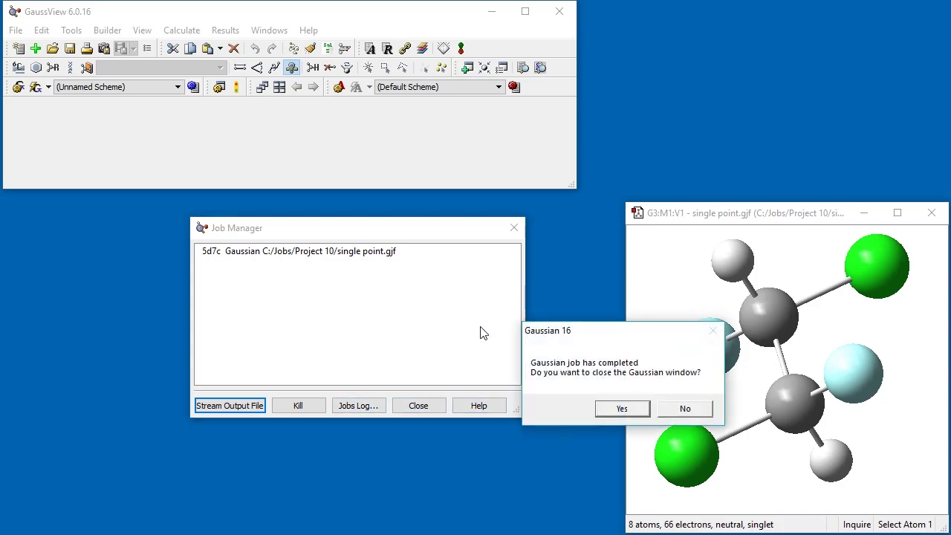
{"action": "left_click", "coordinate": [622, 409]}
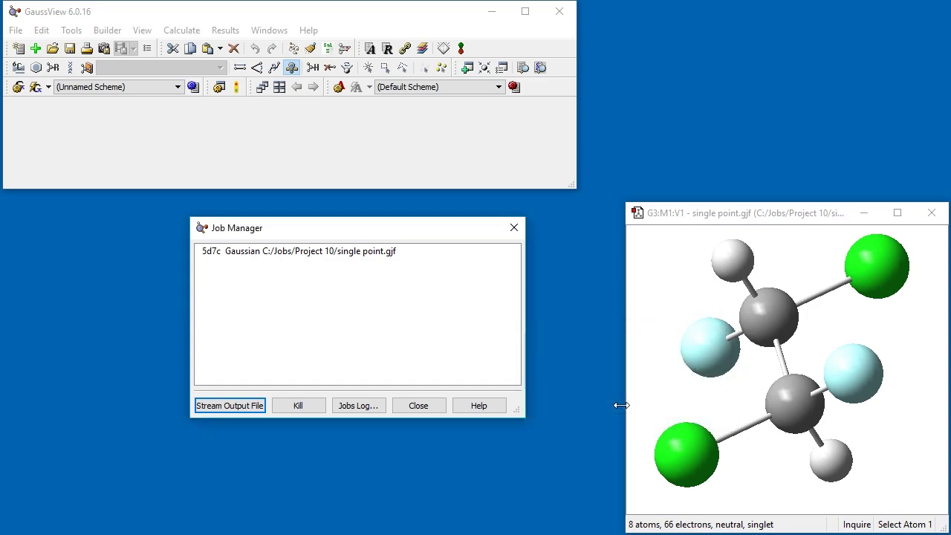
{"action": "left_click_drag", "start_coordinate": [579, 188], "coordinate": [499, 125]}
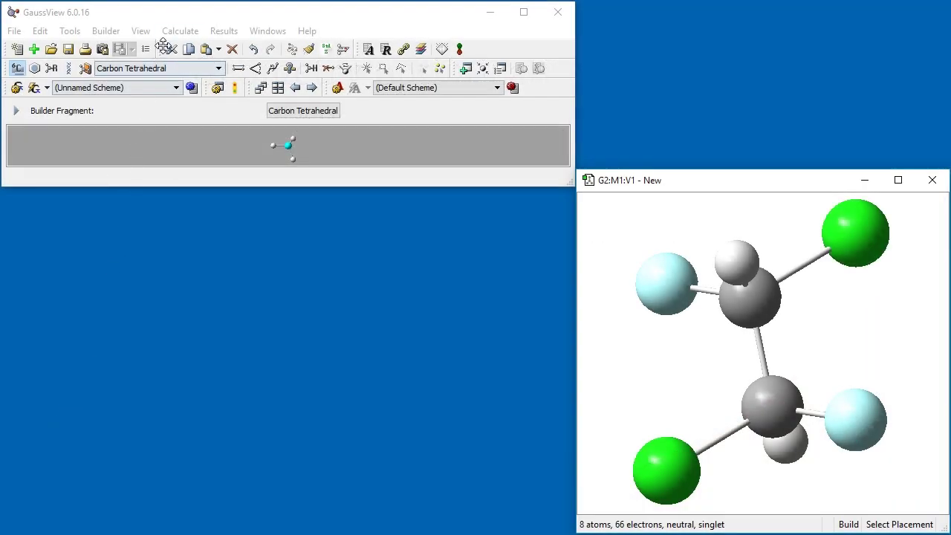
{"action": "left_click", "coordinate": [180, 30]}
Set up a new Gaussian calculation with Optimization as the job type
{"action": "left_click", "coordinate": [173, 49]}
{"action": "left_click_drag", "start_coordinate": [208, 147], "coordinate": [179, 90]}
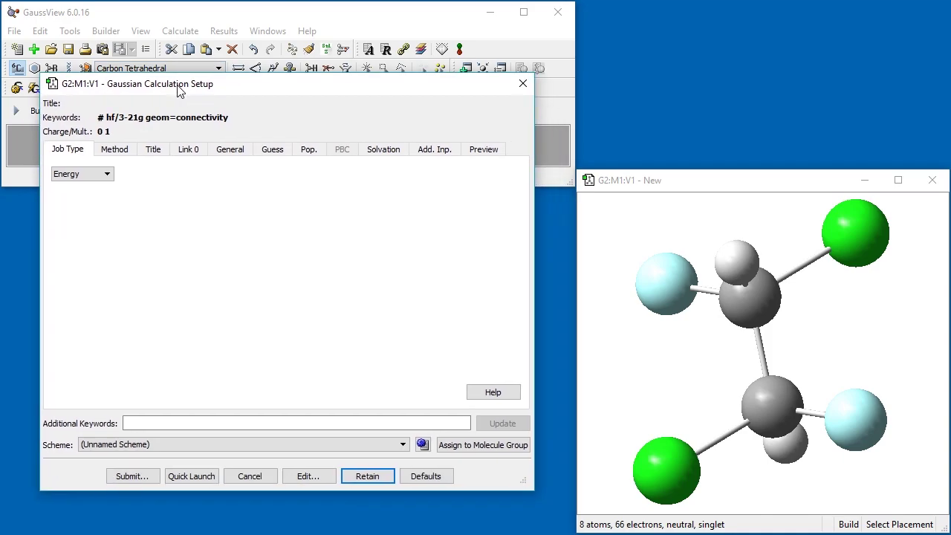
{"action": "left_click", "coordinate": [106, 174]}
{"action": "left_click", "coordinate": [104, 196]}
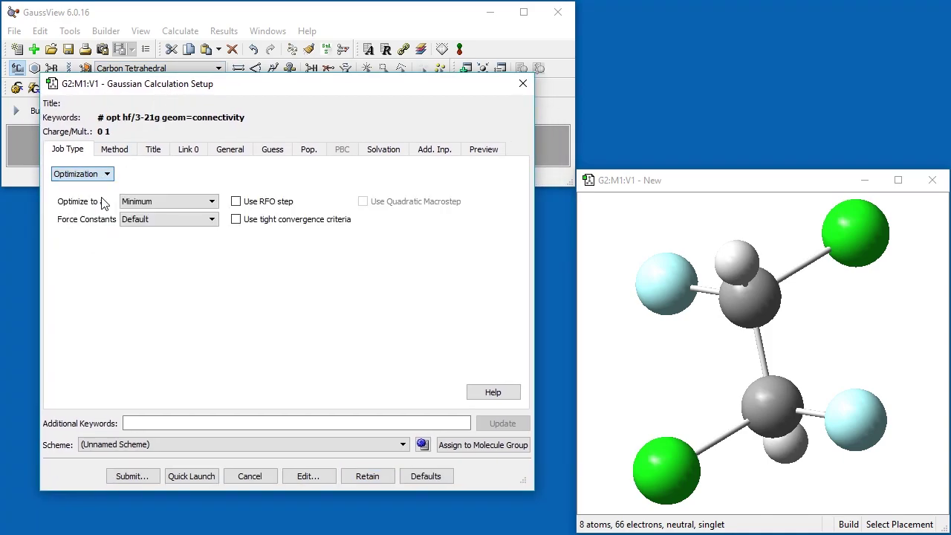
Set the method to DFT B3LYP with the 6-311+G(2d,p) basis set
{"action": "left_click", "coordinate": [115, 149]}
{"action": "left_click", "coordinate": [215, 199]}
{"action": "left_click", "coordinate": [211, 238]}
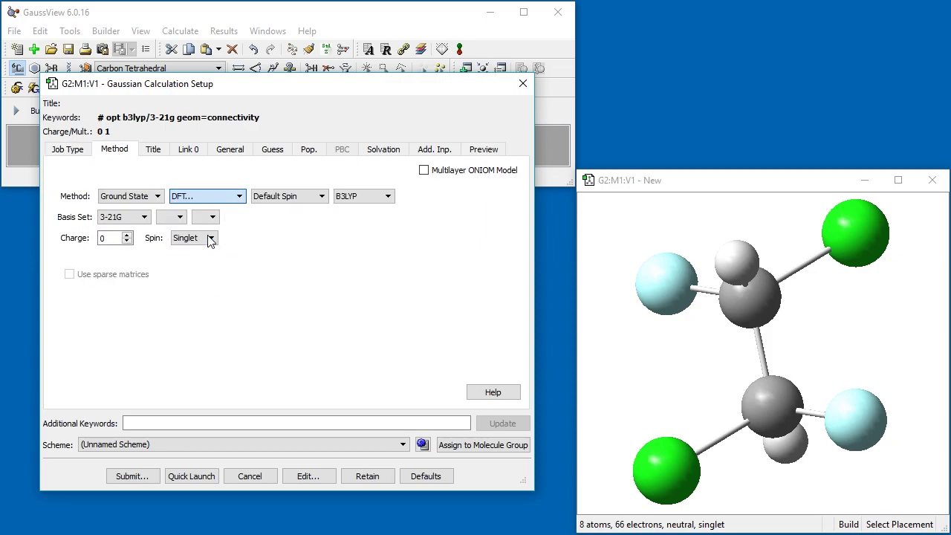
{"action": "left_click", "coordinate": [138, 217]}
{"action": "left_click", "coordinate": [130, 268]}
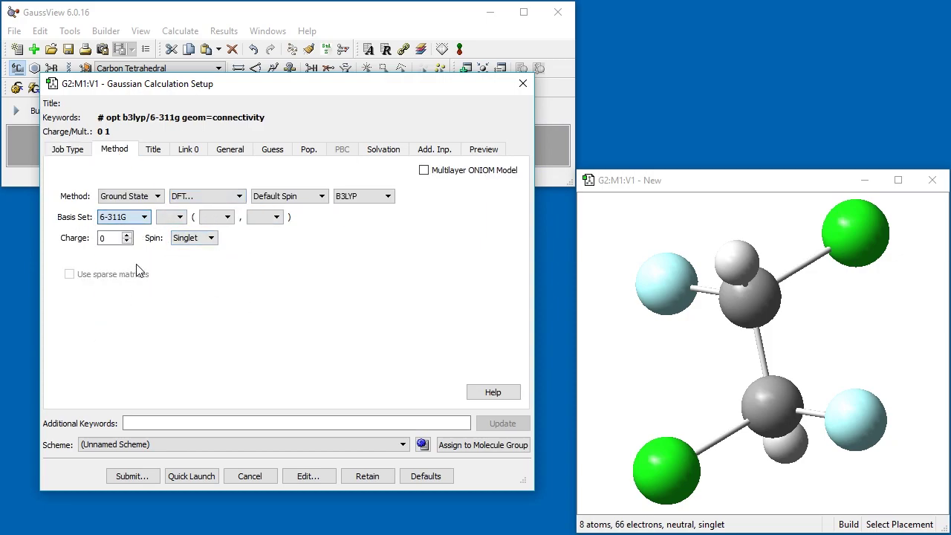
{"action": "left_click", "coordinate": [171, 217]}
{"action": "left_click", "coordinate": [166, 236]}
{"action": "left_click", "coordinate": [216, 217]}
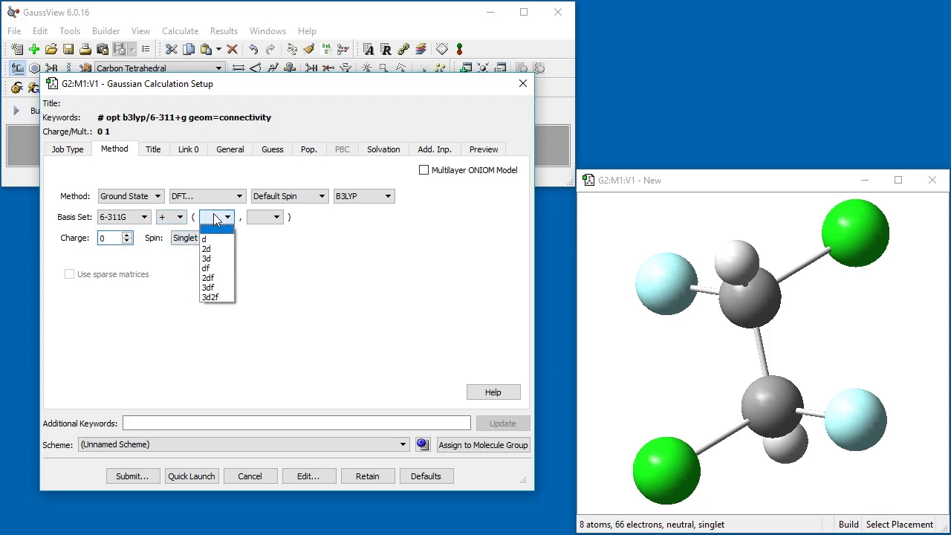
{"action": "left_click", "coordinate": [215, 249]}
{"action": "left_click", "coordinate": [264, 218]}
{"action": "left_click", "coordinate": [265, 239]}
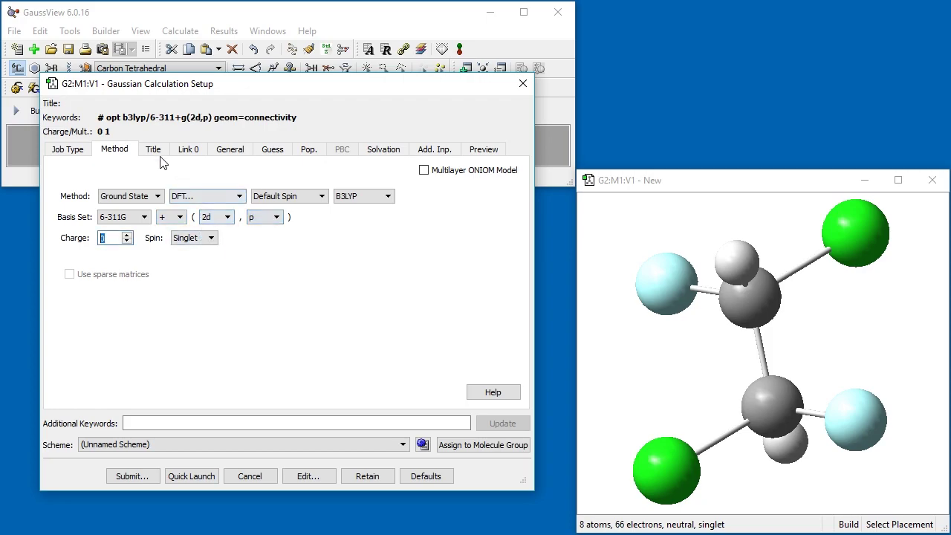
Title the job 'geometry optimization', save it as optimization.gjf, and submit it to Gaussian
{"action": "left_click", "coordinate": [155, 151]}
{"action": "left_click", "coordinate": [156, 197]}
{"action": "type", "text": "geometry optimization"}
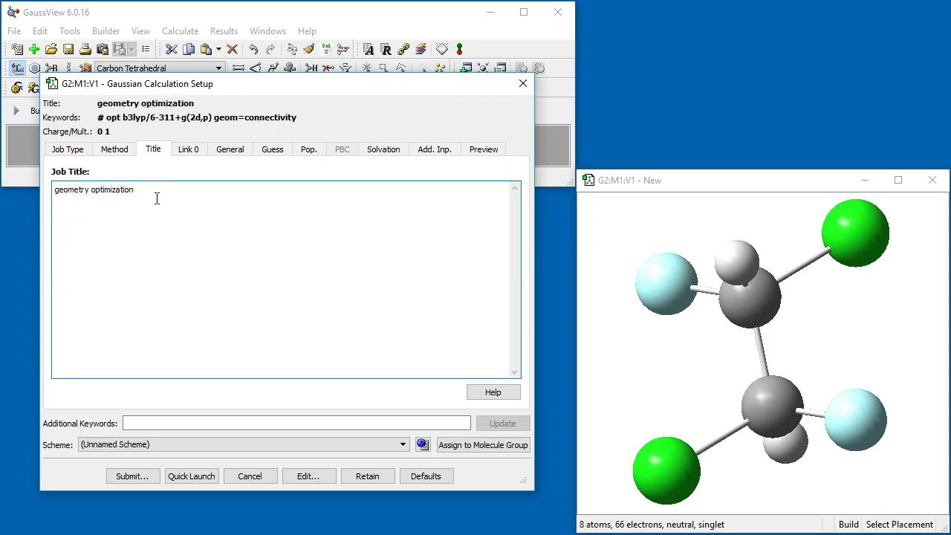
{"action": "left_click", "coordinate": [132, 476]}
{"action": "left_click", "coordinate": [316, 307]}
{"action": "left_click", "coordinate": [293, 359]}
{"action": "type", "text": "optimization"}
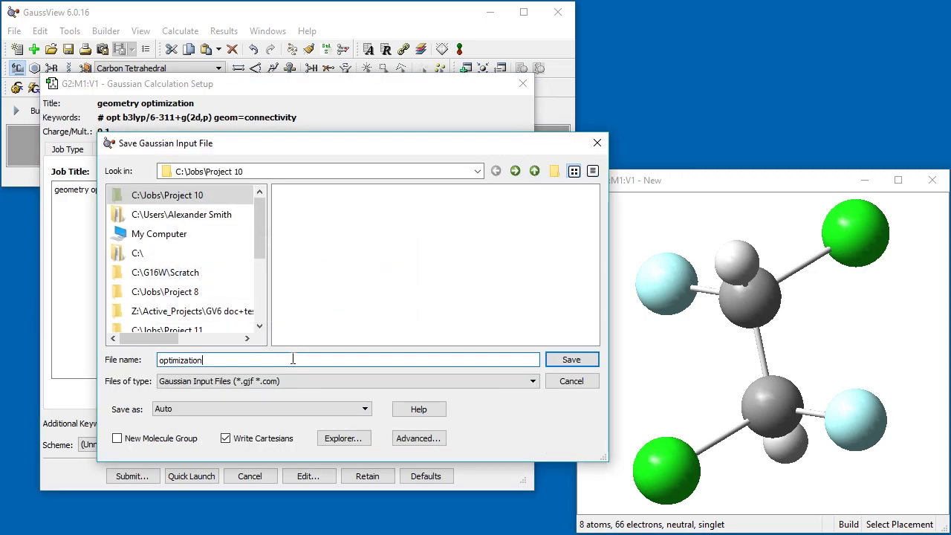
{"action": "left_click", "coordinate": [556, 362]}
{"action": "left_click", "coordinate": [311, 392]}
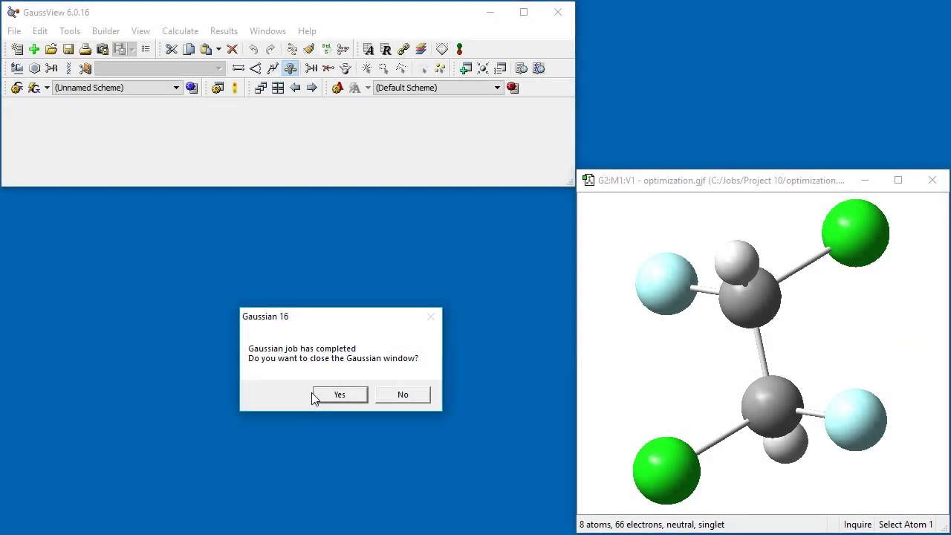
Close Gaussian and load the optimization.chk results after reviewing the file open options
{"action": "left_click", "coordinate": [339, 393]}
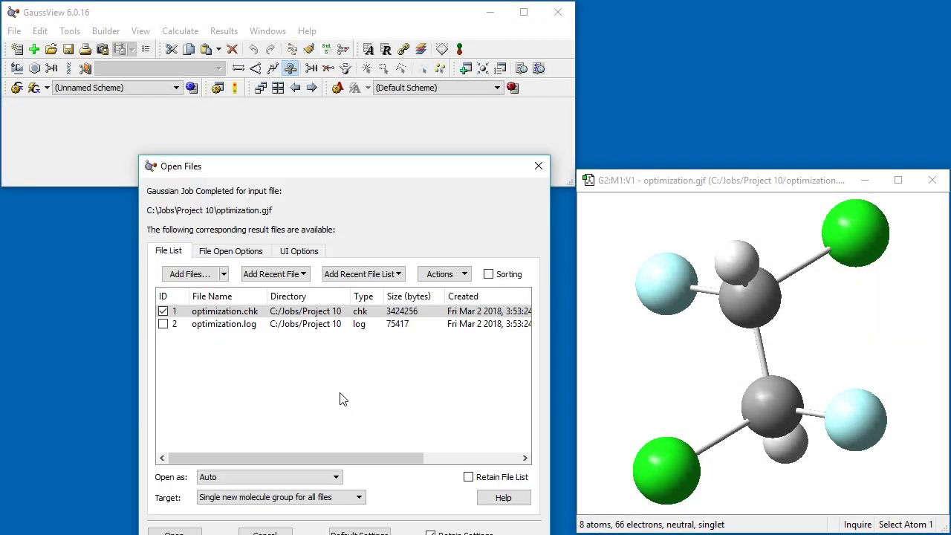
{"action": "left_click_drag", "start_coordinate": [311, 180], "coordinate": [273, 121]}
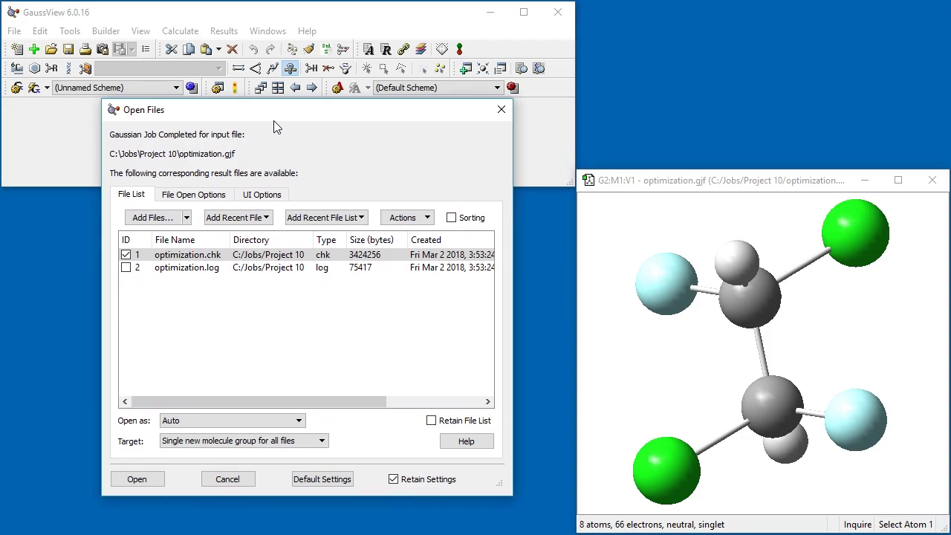
{"action": "left_click", "coordinate": [184, 195]}
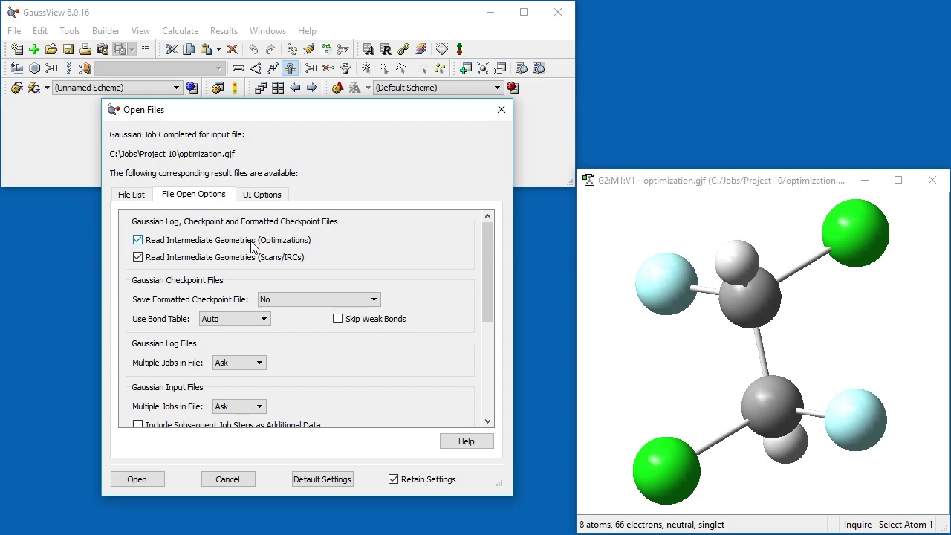
{"action": "left_click", "coordinate": [133, 197]}
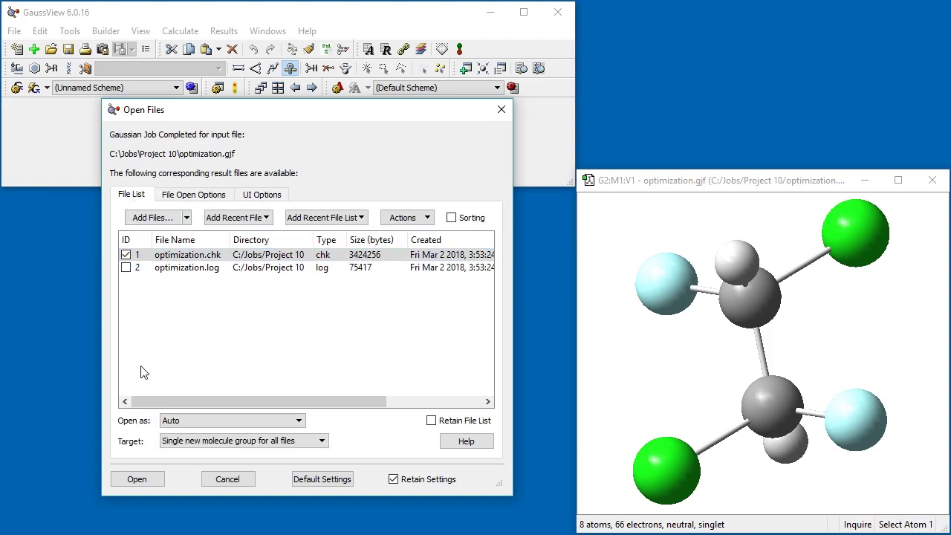
{"action": "left_click", "coordinate": [141, 481]}
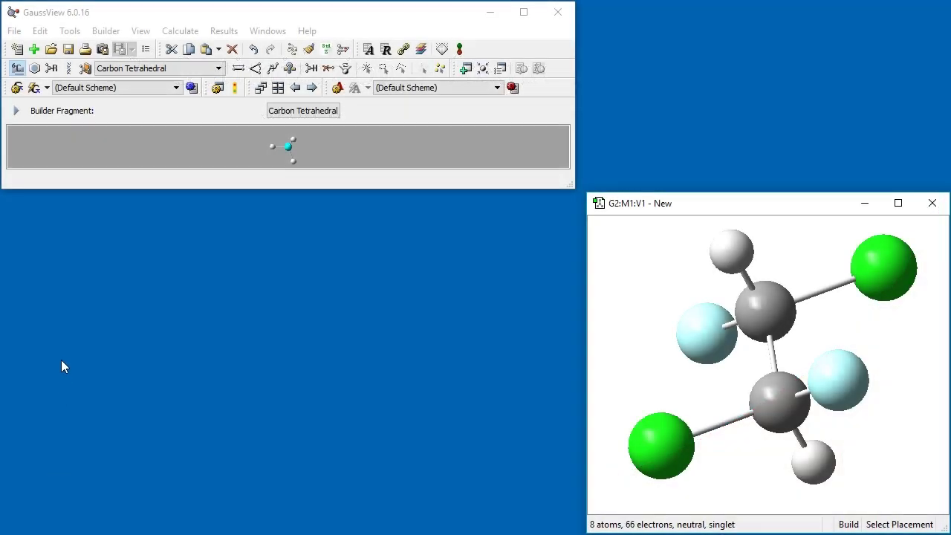
Set the job type to Opt+Freq with force constants calculated at the first point and VCD computed
{"action": "left_click", "coordinate": [180, 30]}
{"action": "left_click", "coordinate": [186, 47]}
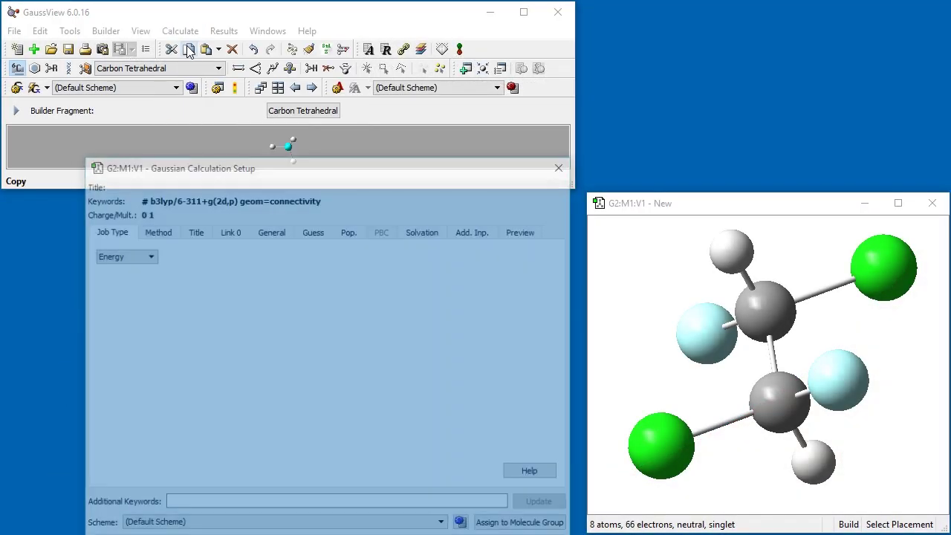
{"action": "left_click_drag", "start_coordinate": [245, 165], "coordinate": [240, 102]}
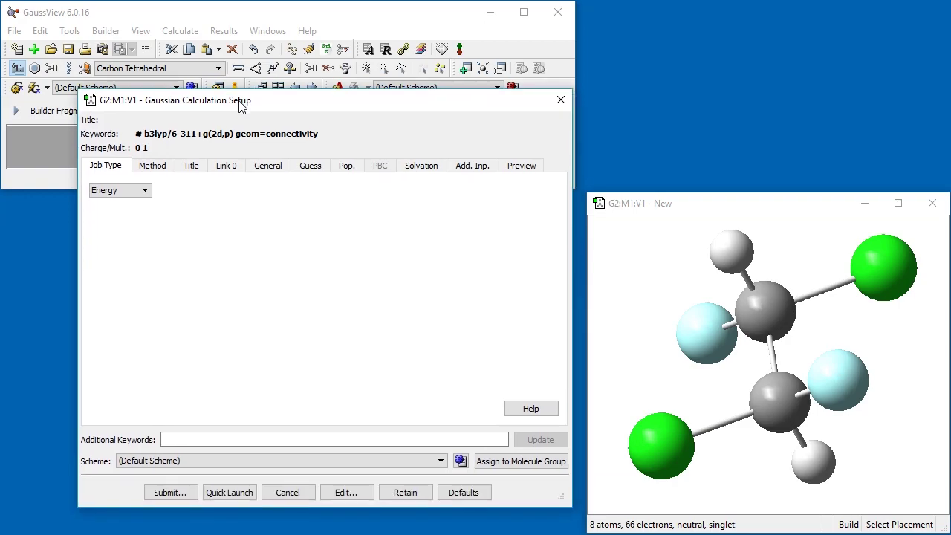
{"action": "left_click", "coordinate": [146, 190]}
{"action": "left_click", "coordinate": [137, 231]}
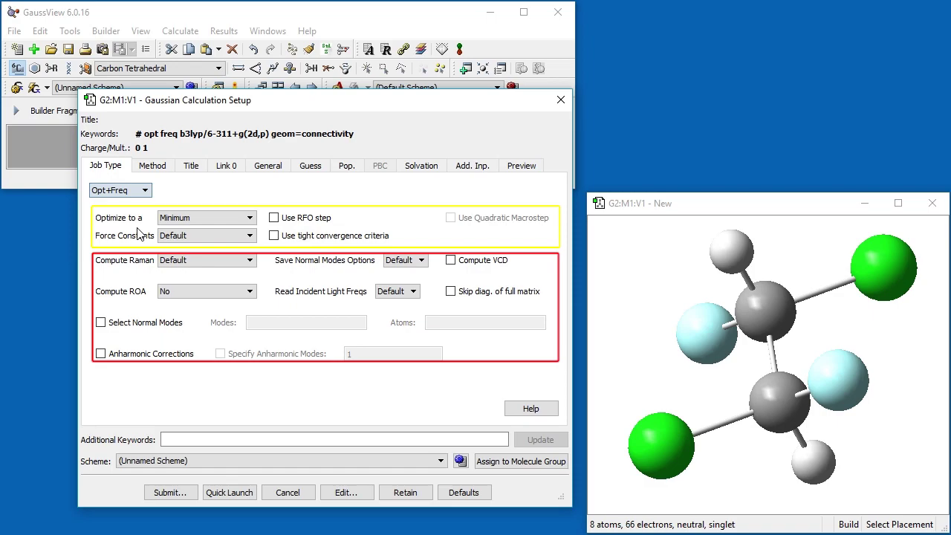
{"action": "left_click", "coordinate": [178, 237]}
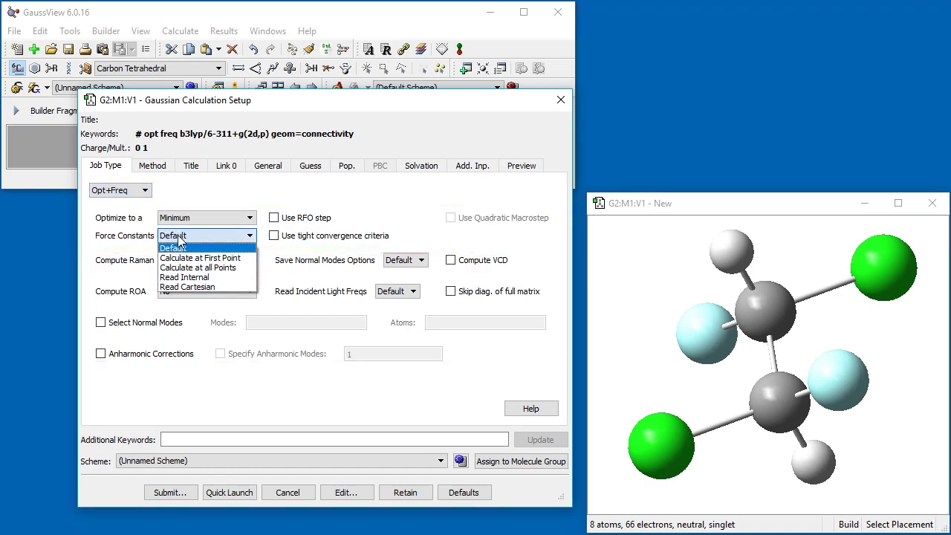
{"action": "left_click", "coordinate": [216, 258]}
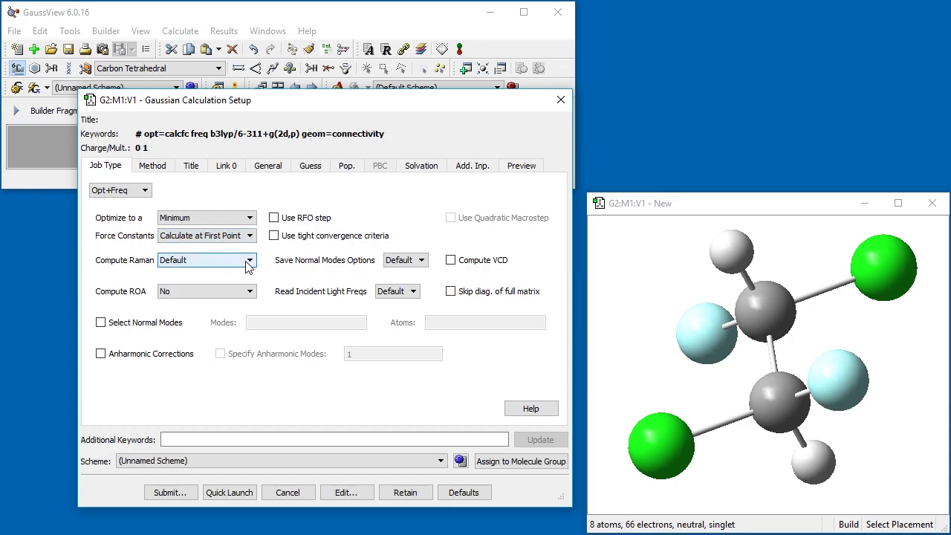
{"action": "left_click", "coordinate": [450, 261]}
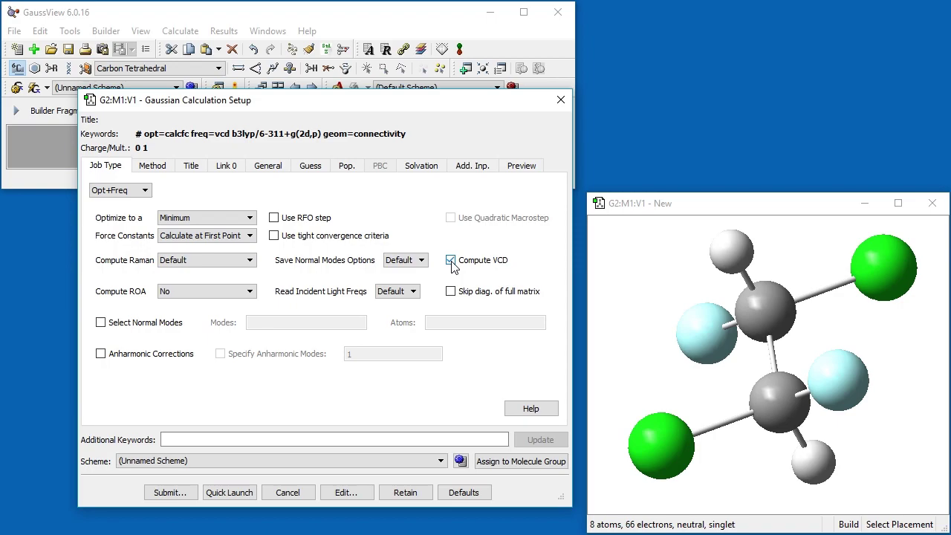
Turn on Additional Print in the General options and submit the Opt+Freq VCD job
{"action": "left_click", "coordinate": [270, 170]}
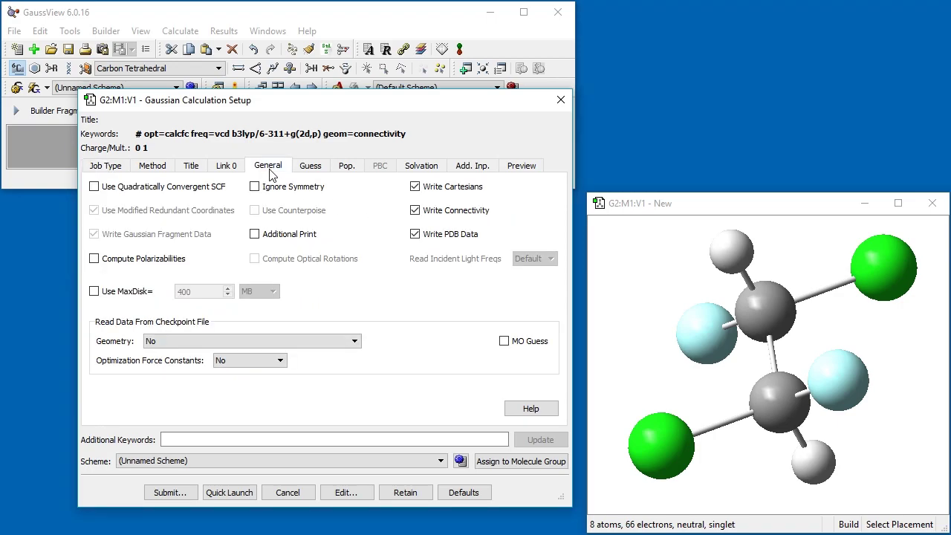
{"action": "left_click", "coordinate": [255, 235]}
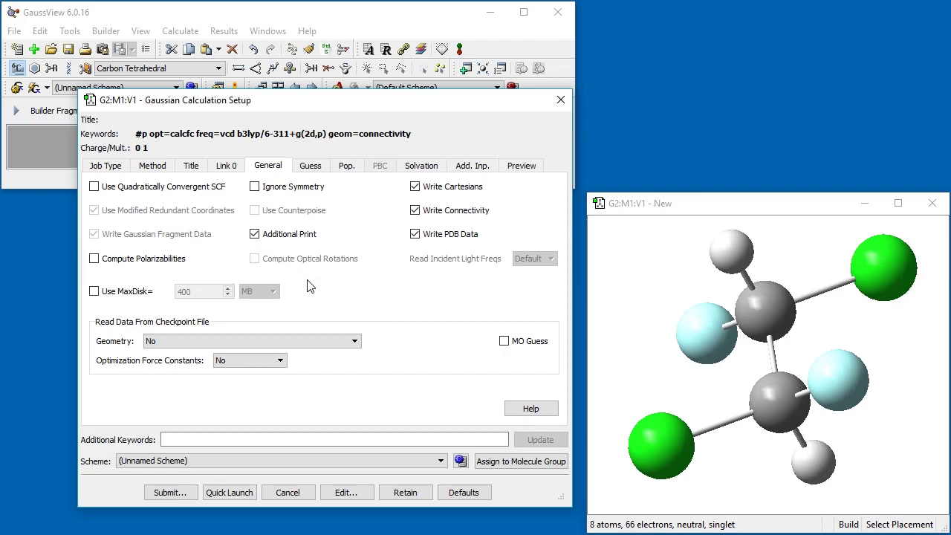
{"action": "left_click", "coordinate": [166, 492]}
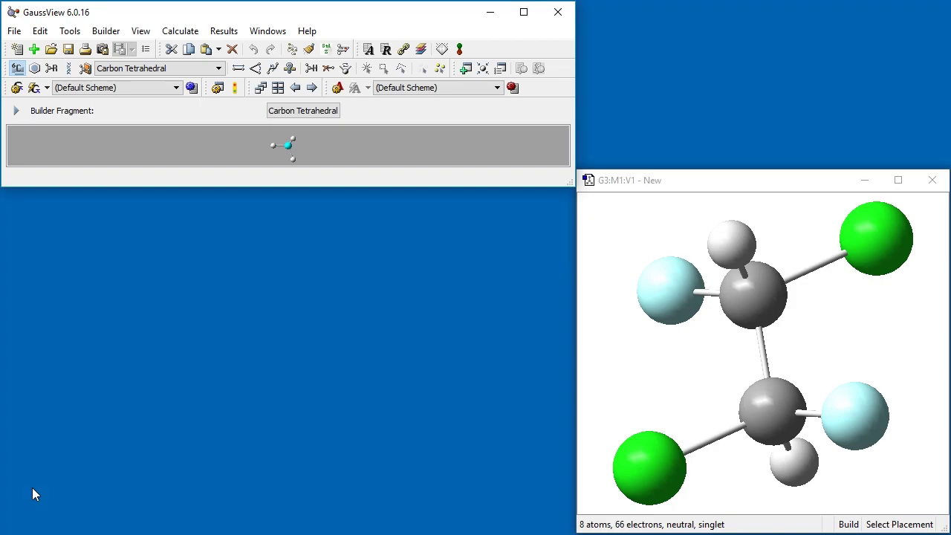
Bring up the File menu to reach the program preferences
{"action": "left_click", "coordinate": [14, 30]}
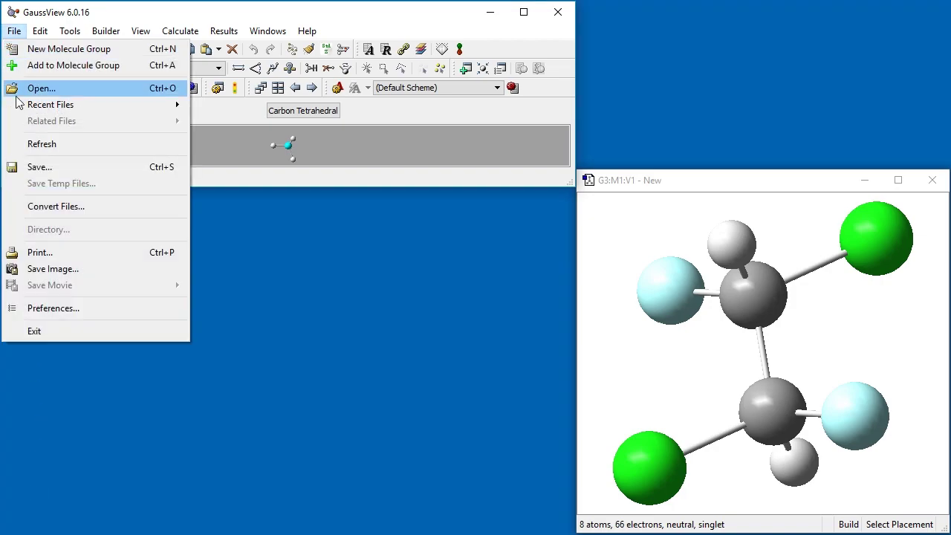
In Preferences, set the default Gaussian calculation method to DFT B3LYP
{"action": "left_click", "coordinate": [55, 306]}
{"action": "left_click_drag", "start_coordinate": [215, 2], "coordinate": [208, 177]}
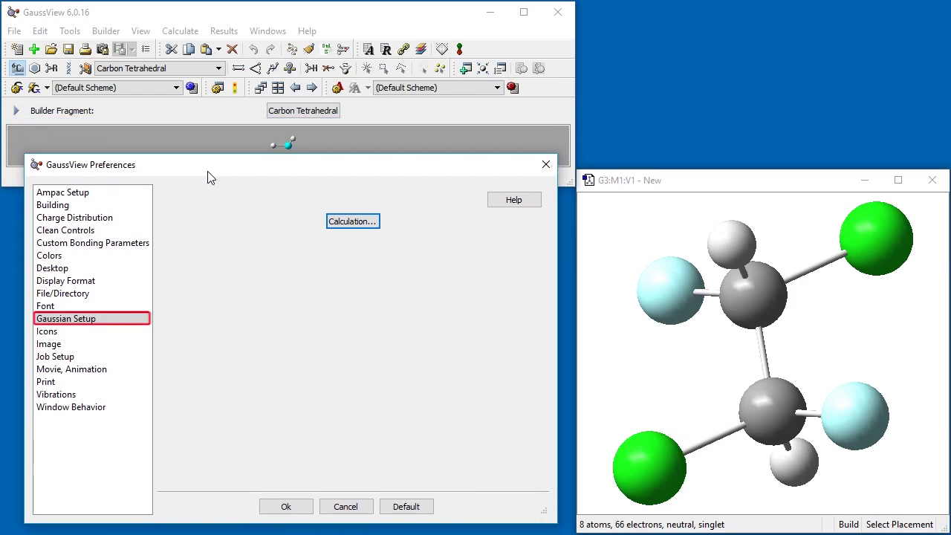
{"action": "left_click", "coordinate": [330, 221]}
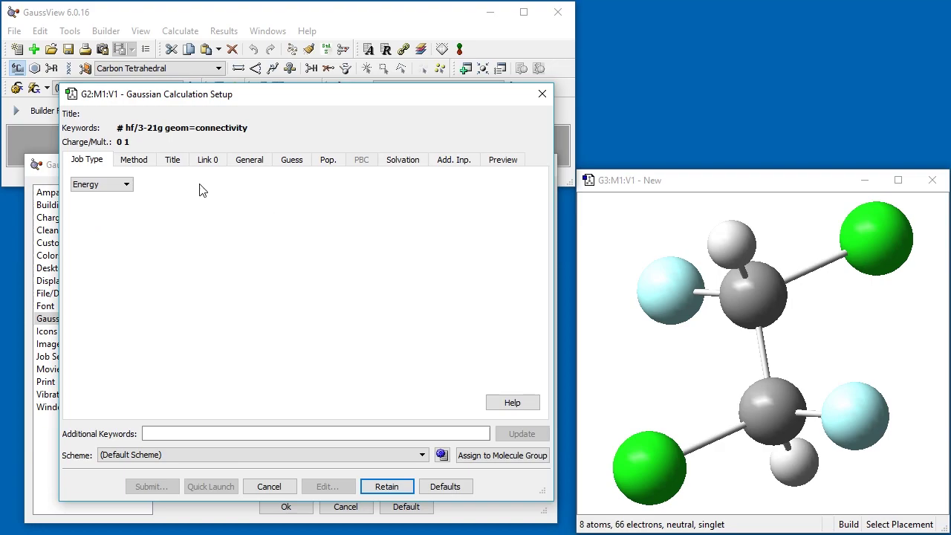
{"action": "left_click", "coordinate": [133, 158]}
{"action": "left_click", "coordinate": [242, 208]}
{"action": "left_click", "coordinate": [230, 248]}
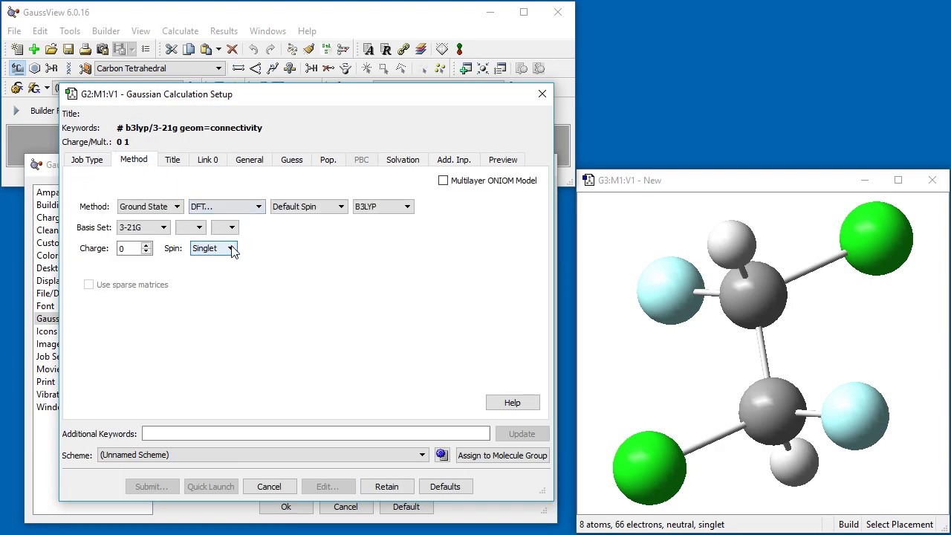
Set the default basis set to 6-311+G(2d,p)
{"action": "left_click", "coordinate": [163, 228]}
{"action": "left_click", "coordinate": [141, 281]}
{"action": "left_click", "coordinate": [193, 228]}
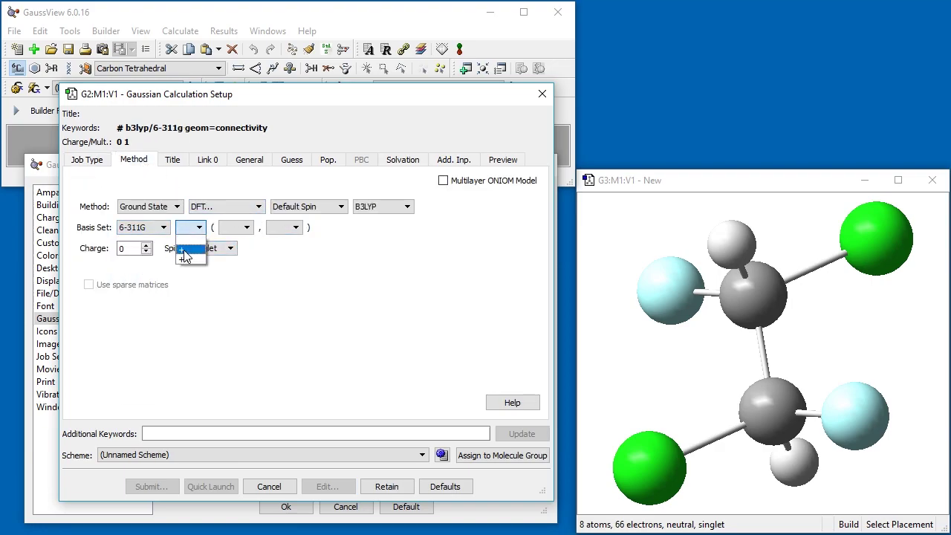
{"action": "left_click", "coordinate": [192, 250]}
{"action": "left_click", "coordinate": [246, 227]}
{"action": "left_click", "coordinate": [227, 259]}
{"action": "left_click", "coordinate": [286, 227]}
{"action": "left_click", "coordinate": [272, 251]}
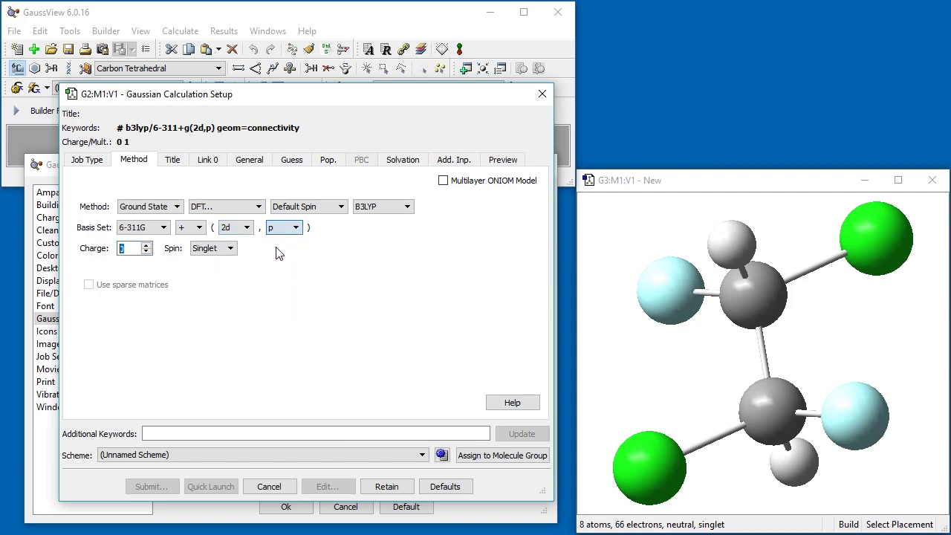
Enable Additional Print, retain the settings as defaults, and close the preferences
{"action": "left_click", "coordinate": [249, 159]}
{"action": "left_click", "coordinate": [236, 227]}
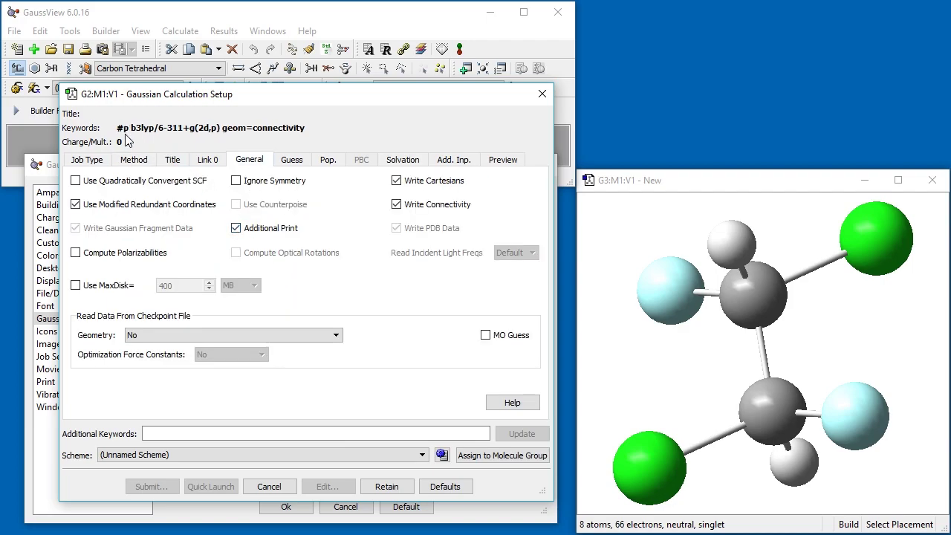
{"action": "left_click", "coordinate": [388, 486]}
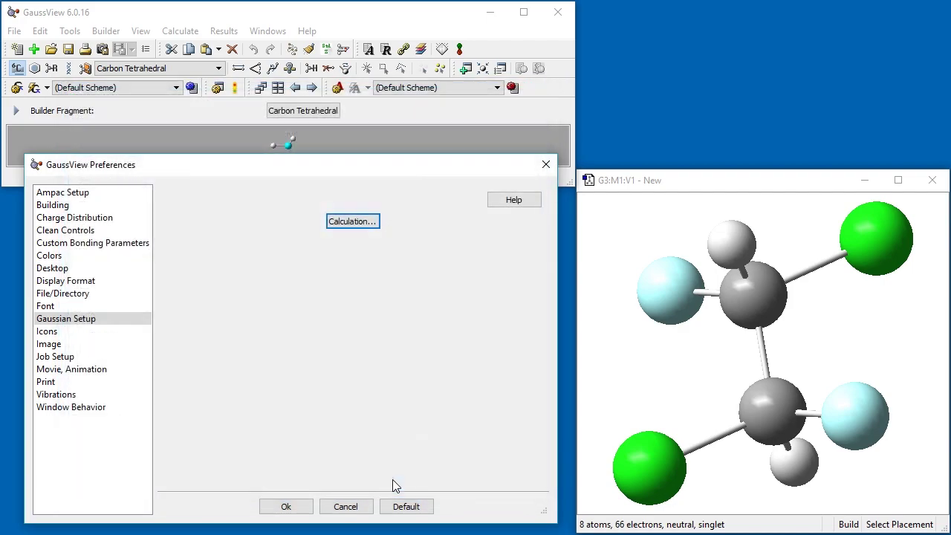
{"action": "left_click", "coordinate": [286, 507]}
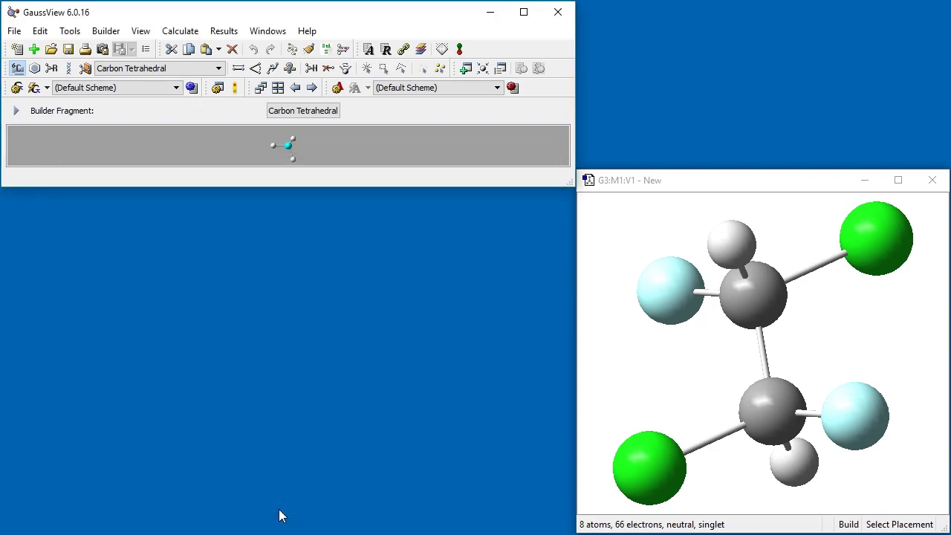
Set the population analysis to Full output level with a Full NBO calculation
{"action": "left_click", "coordinate": [179, 31]}
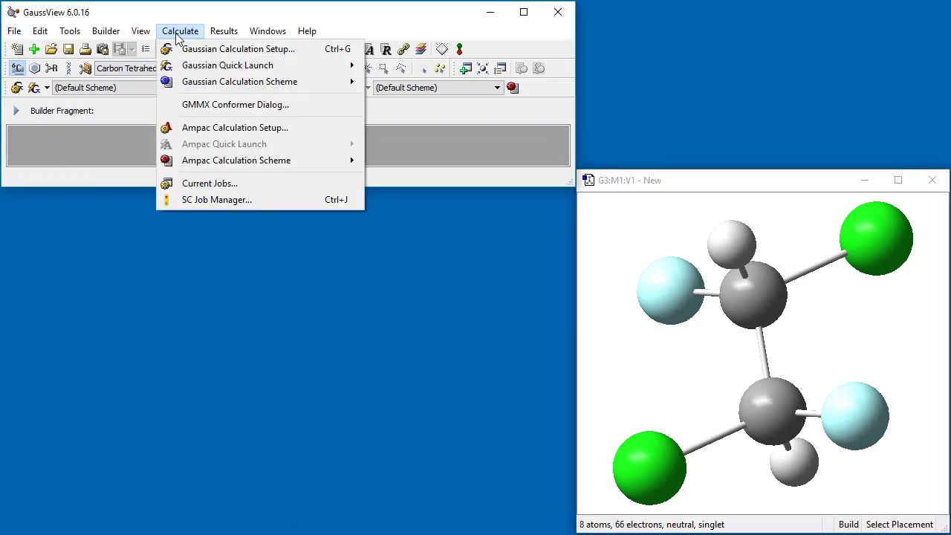
{"action": "left_click", "coordinate": [185, 53]}
{"action": "left_click_drag", "start_coordinate": [235, 142], "coordinate": [236, 74]}
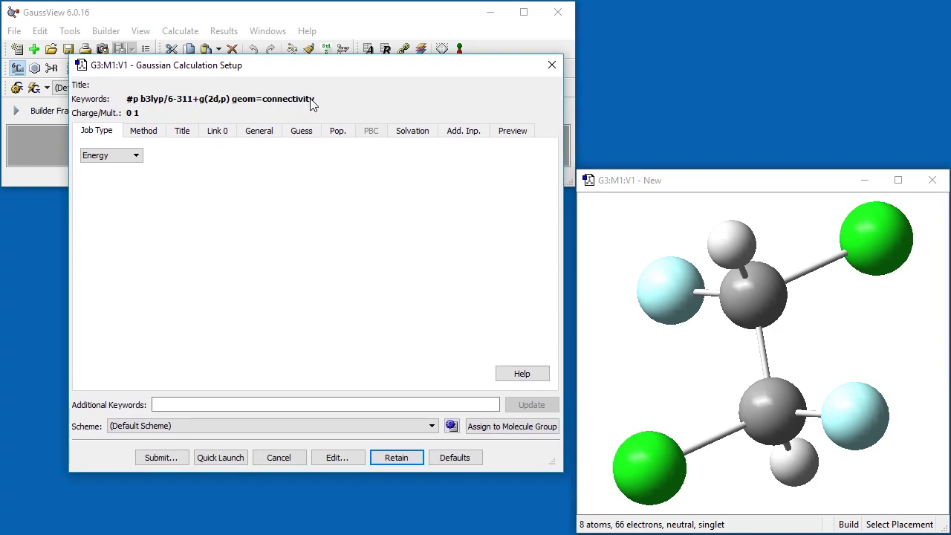
{"action": "left_click", "coordinate": [335, 132]}
{"action": "left_click", "coordinate": [191, 153]}
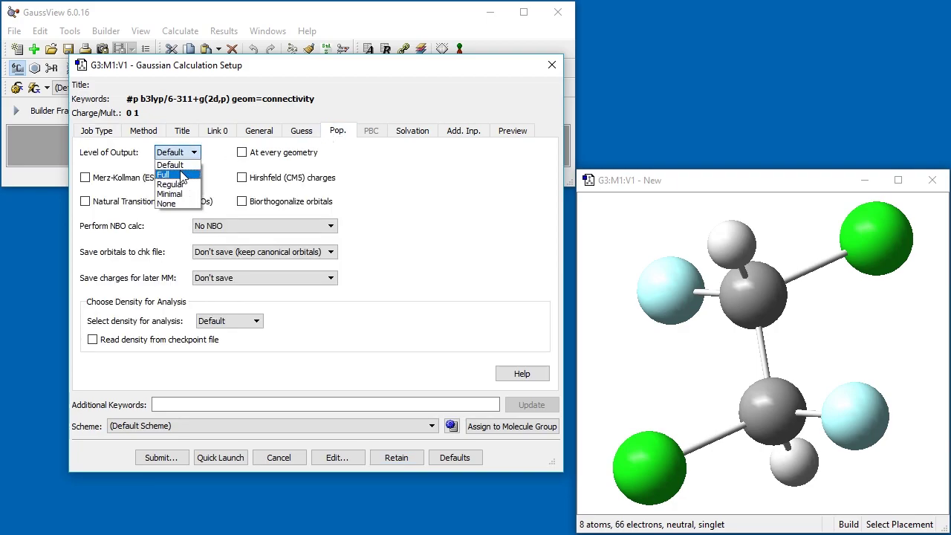
{"action": "left_click", "coordinate": [182, 175]}
{"action": "left_click", "coordinate": [249, 223]}
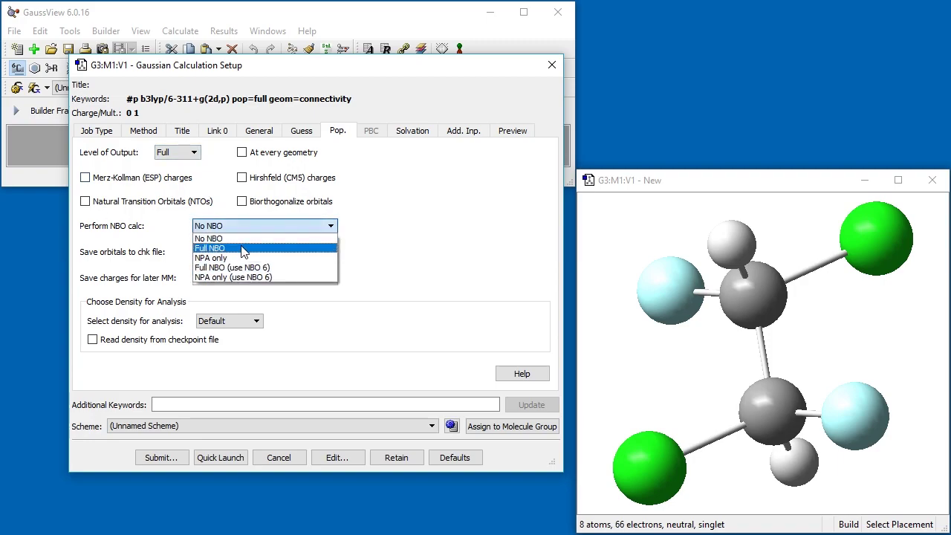
{"action": "left_click", "coordinate": [242, 248]}
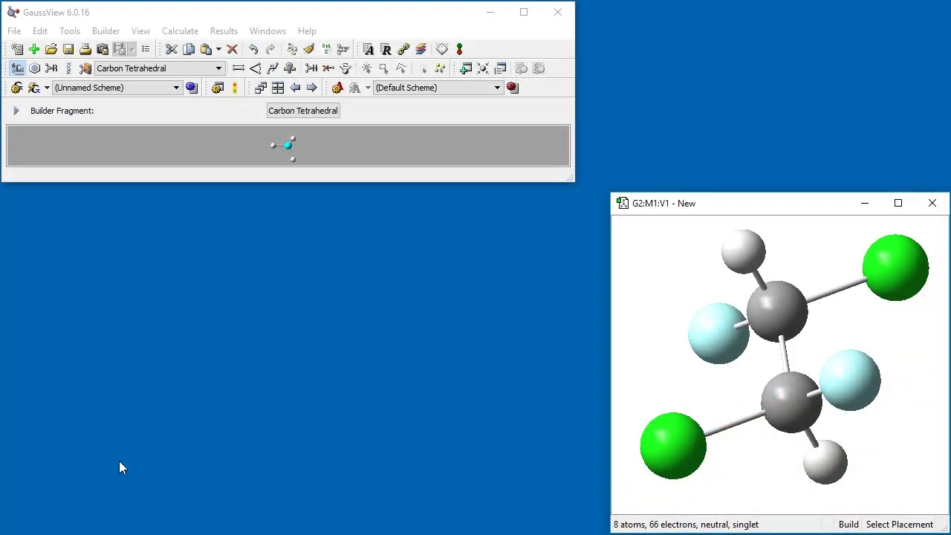
In Gaussian Calculation Setup, change the Job Type to Optimization
{"action": "left_click", "coordinate": [181, 33]}
{"action": "left_click", "coordinate": [191, 46]}
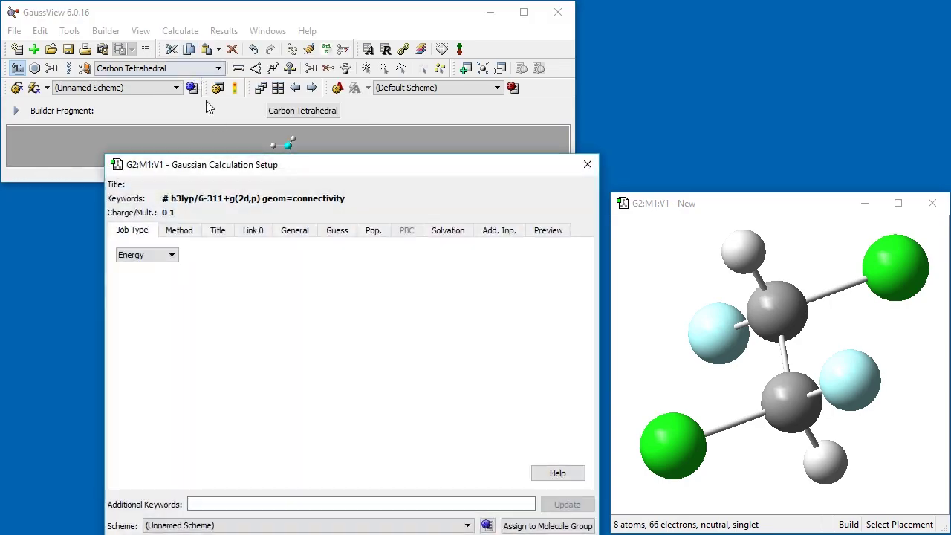
{"action": "left_click_drag", "start_coordinate": [232, 170], "coordinate": [219, 103]}
{"action": "left_click", "coordinate": [153, 186]}
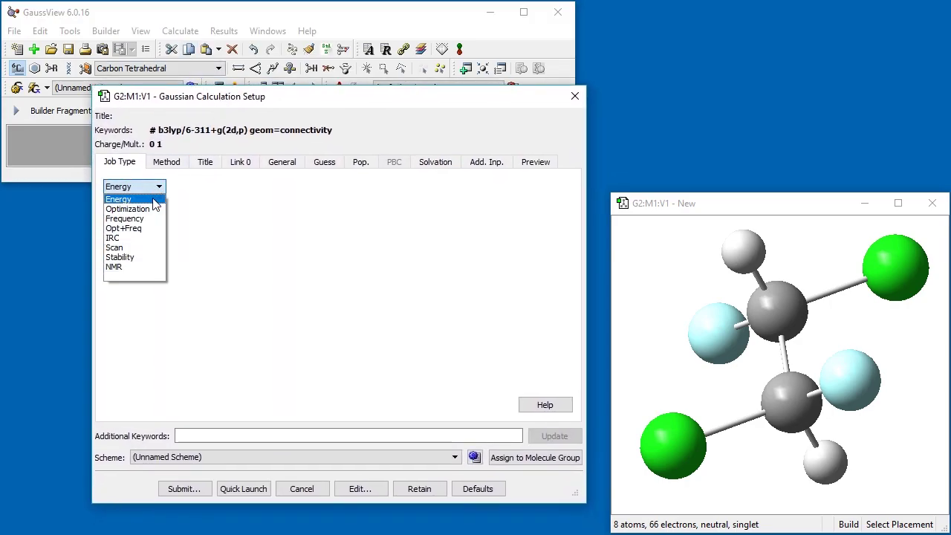
{"action": "left_click", "coordinate": [151, 207]}
Add solvation with the Default model and Acetonitrile as the solvent
{"action": "left_click", "coordinate": [432, 164]}
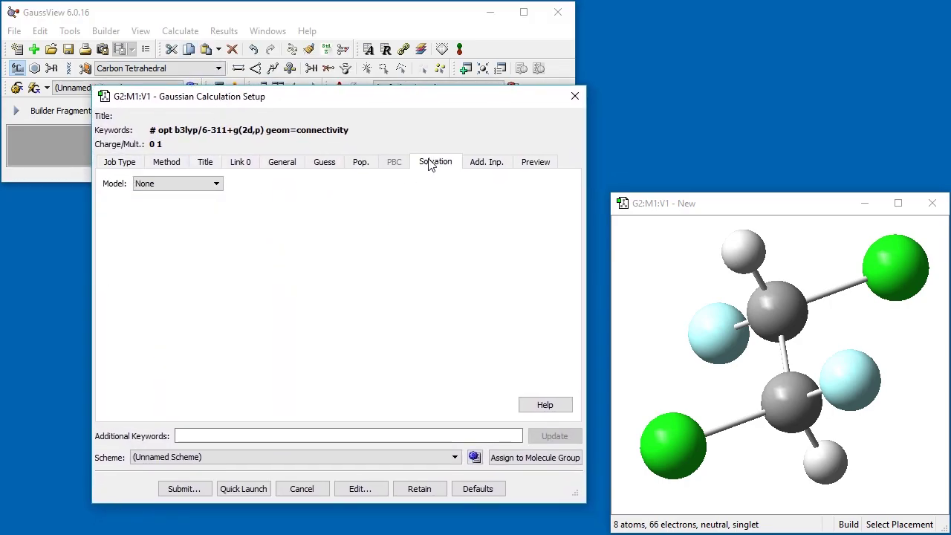
{"action": "left_click", "coordinate": [195, 192]}
{"action": "left_click", "coordinate": [190, 204]}
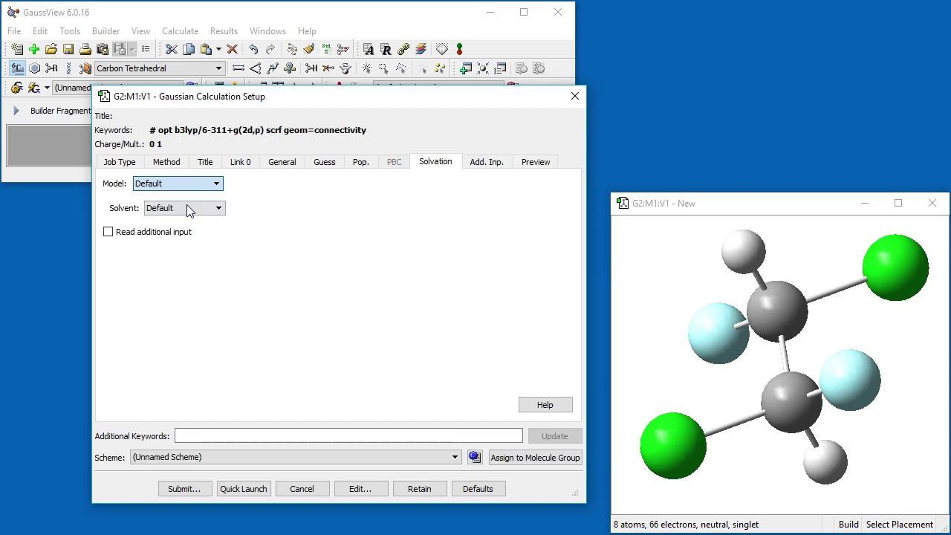
{"action": "left_click", "coordinate": [188, 208]}
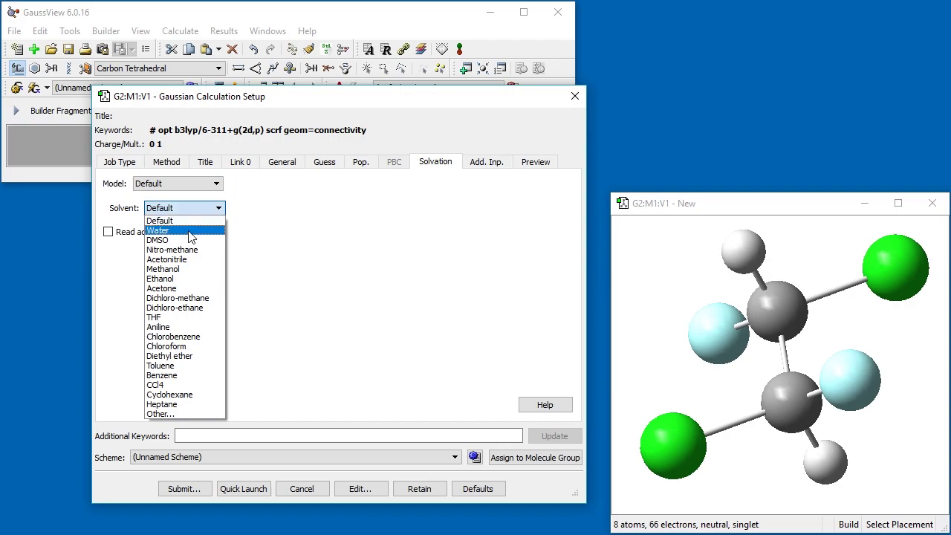
{"action": "left_click", "coordinate": [168, 413]}
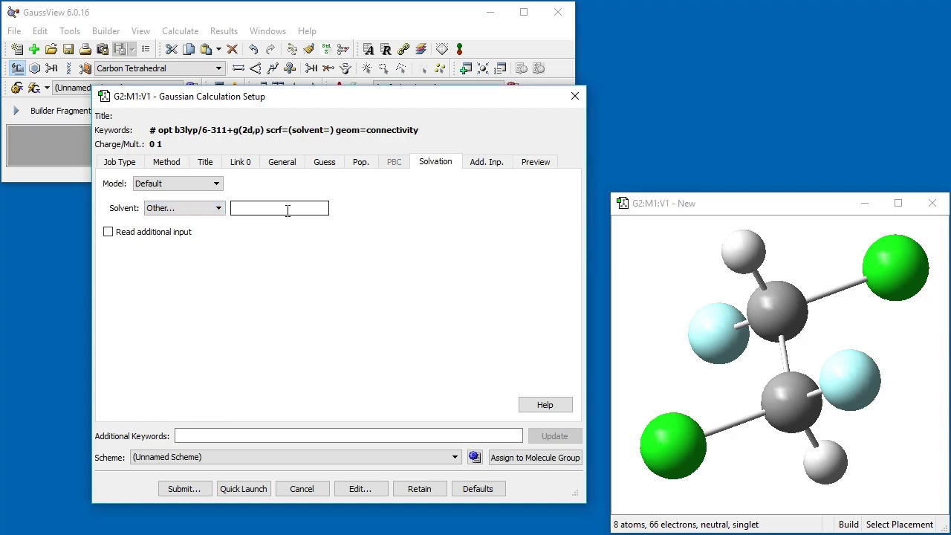
{"action": "left_click", "coordinate": [211, 211]}
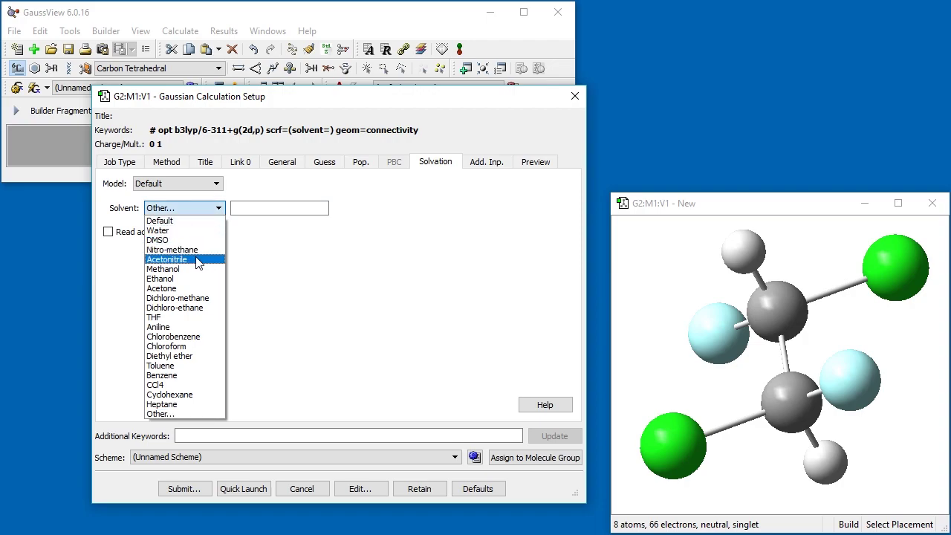
{"action": "left_click", "coordinate": [198, 260]}
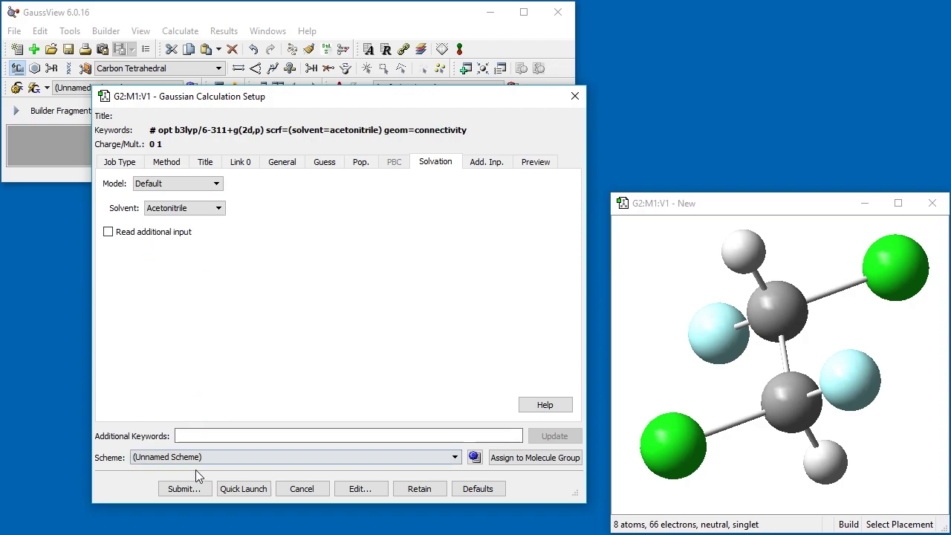